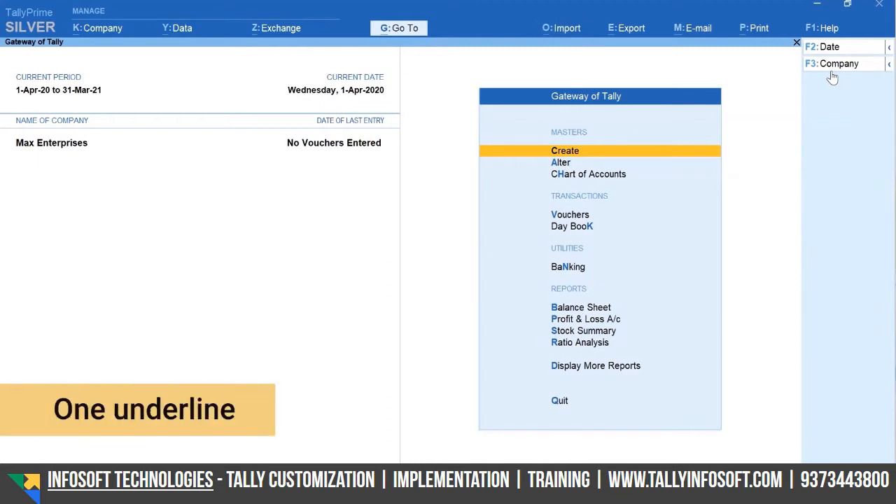
pyautogui.press('alt')
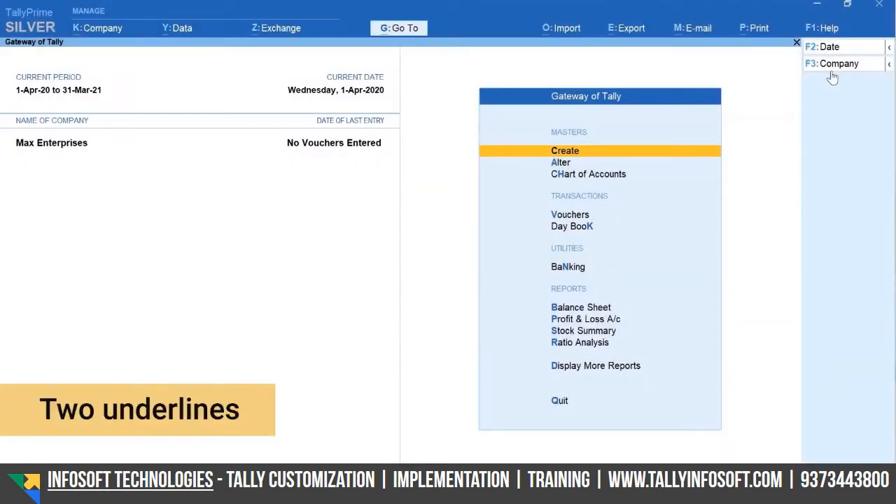
pyautogui.press('ctrl')
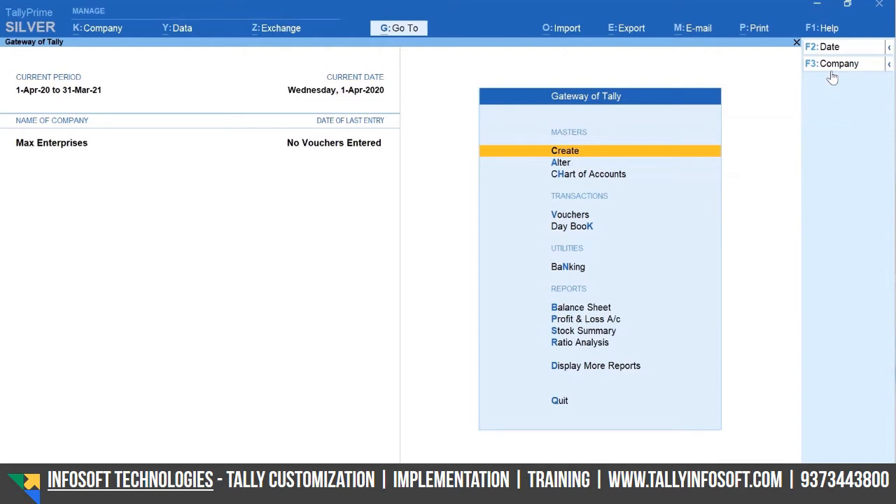
pyautogui.press('v')
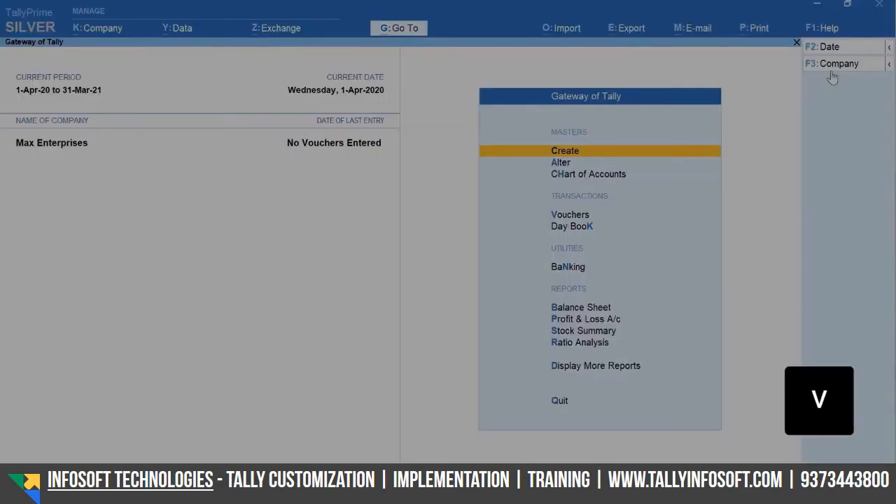
# Start a Sales voucher and open a secondary ledger creation form from its party field
pyautogui.press('F8')
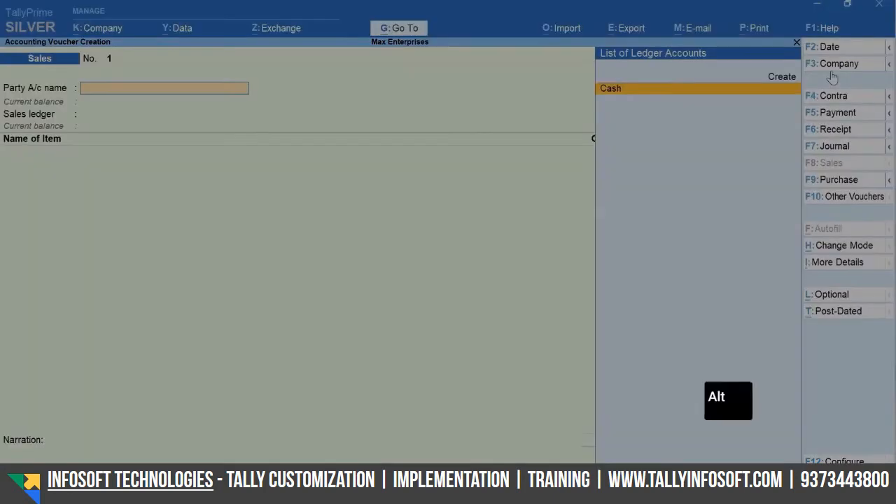
pyautogui.hotkey('alt', 'c')
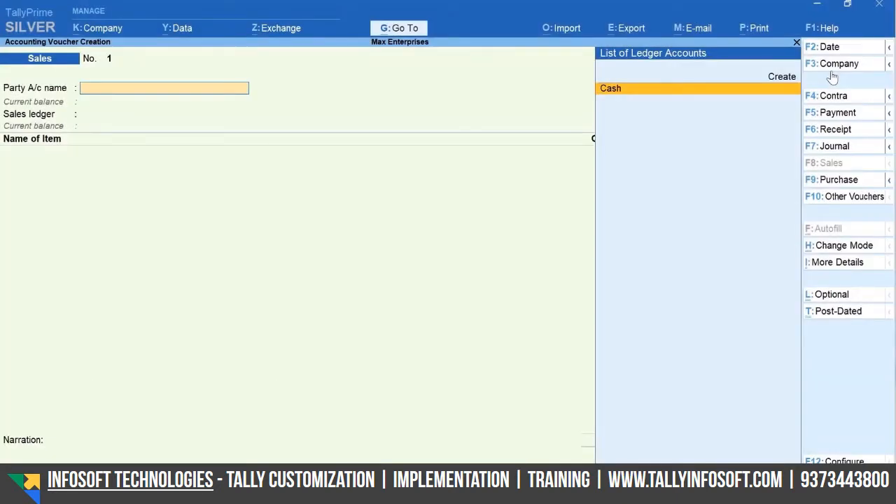
pyautogui.press('ctrl')
pyautogui.hotkey('alt', 'c')
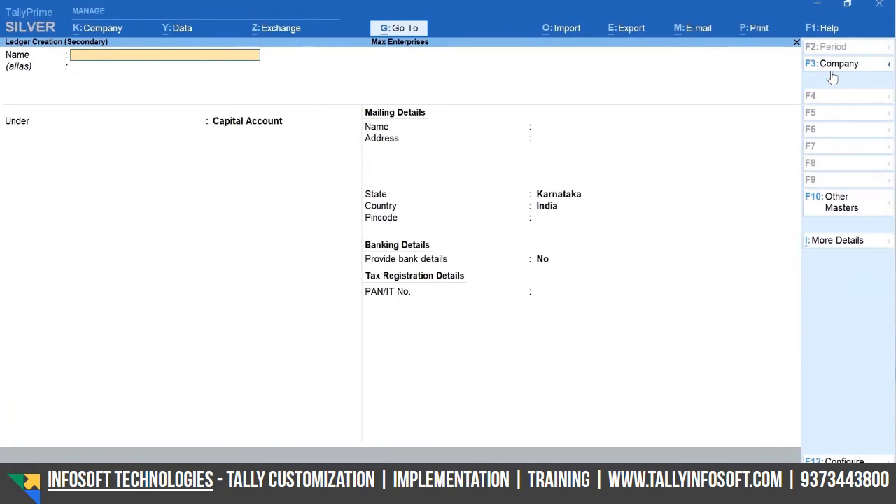
# Name the new ledger Ace Electronics and place it under Sundry Debtors
pyautogui.write('A')
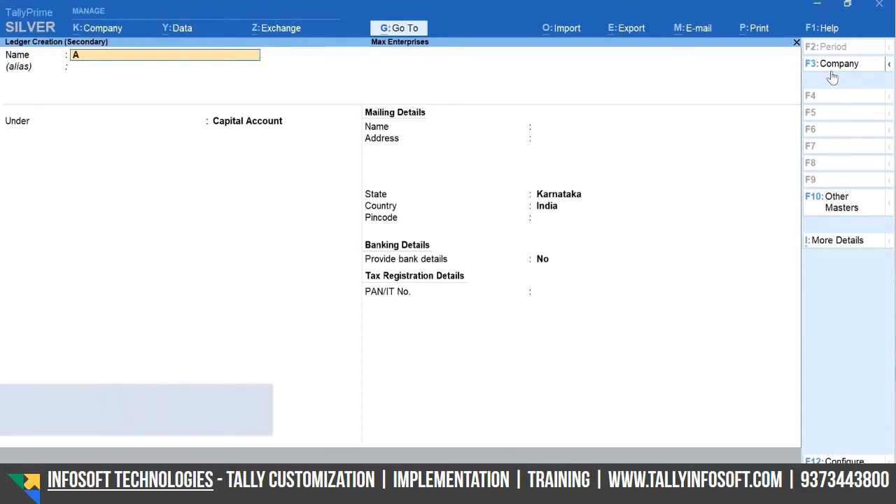
pyautogui.write('ce Electronics')
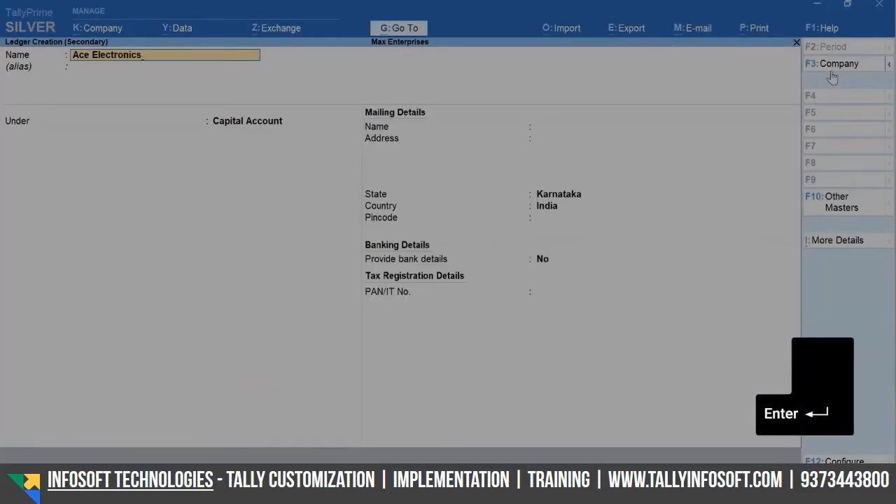
pyautogui.press('Return')
pyautogui.press('Return')
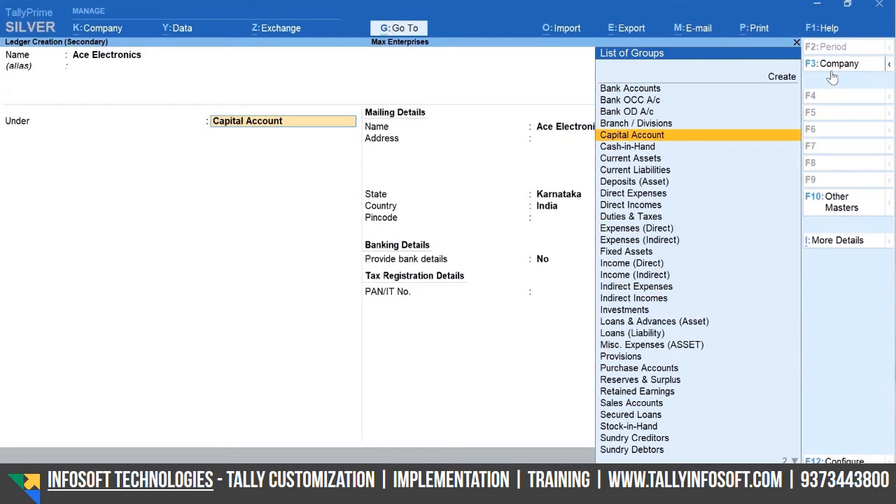
pyautogui.write('D')
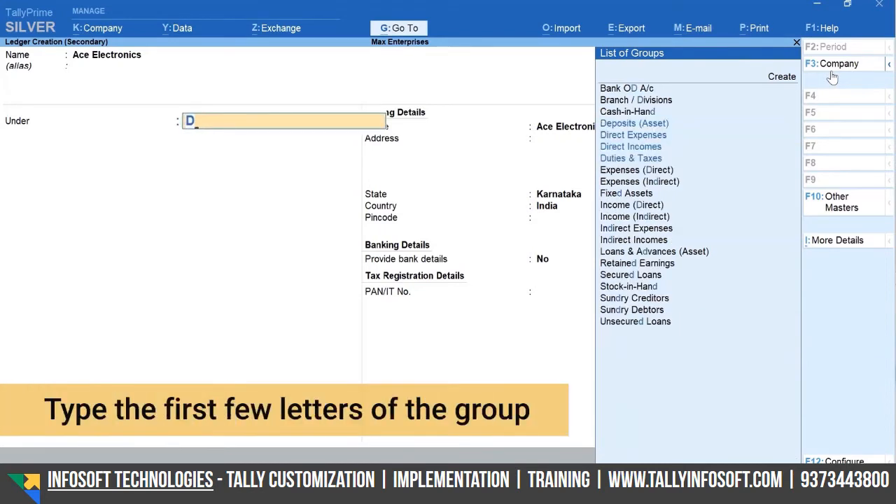
pyautogui.write('eb')
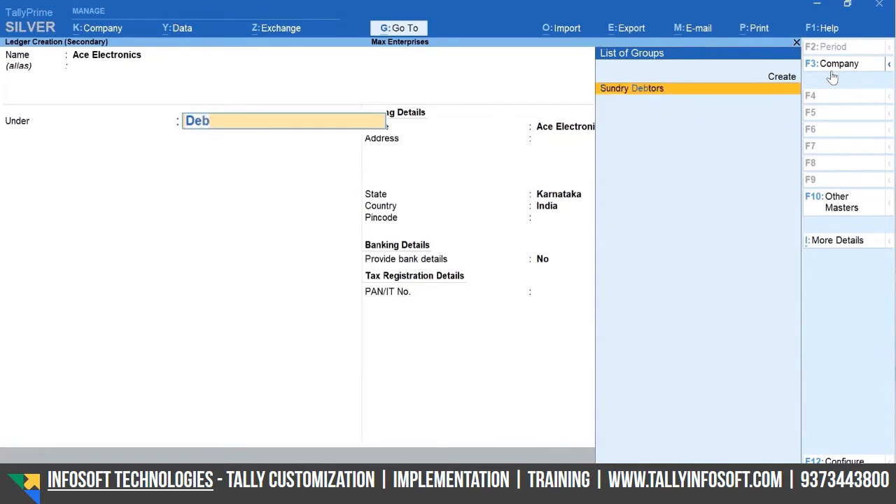
pyautogui.press('Return')
# Fill in the customer's mailing address and pincode, then save the ledger
pyautogui.press('Return')
pyautogui.press('Return')
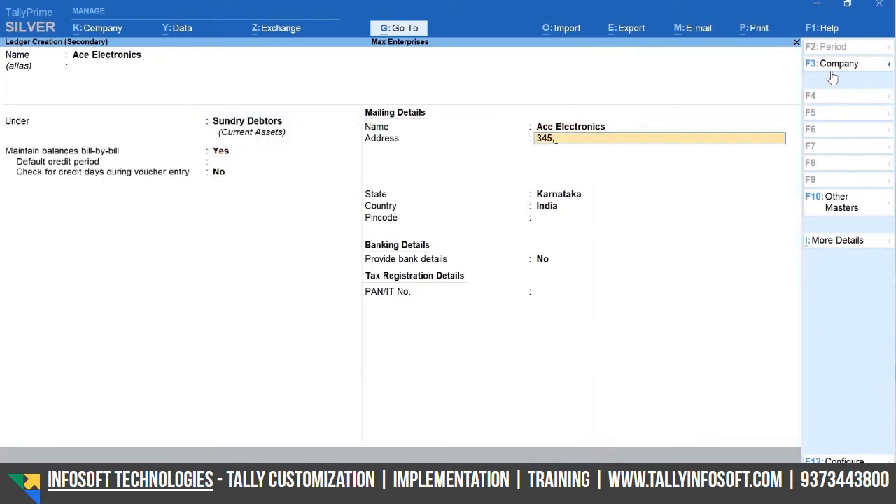
pyautogui.press('Return')
pyautogui.press('Return')
pyautogui.press('Return')
pyautogui.press('Return')
pyautogui.press('Return')
pyautogui.press('Return')
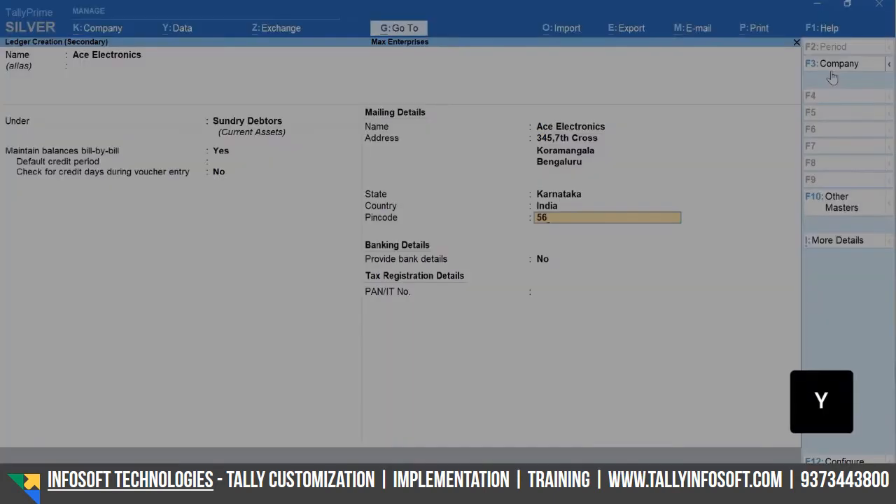
pyautogui.press('Return')
pyautogui.press('Return')
pyautogui.press('Return')
pyautogui.press('y')
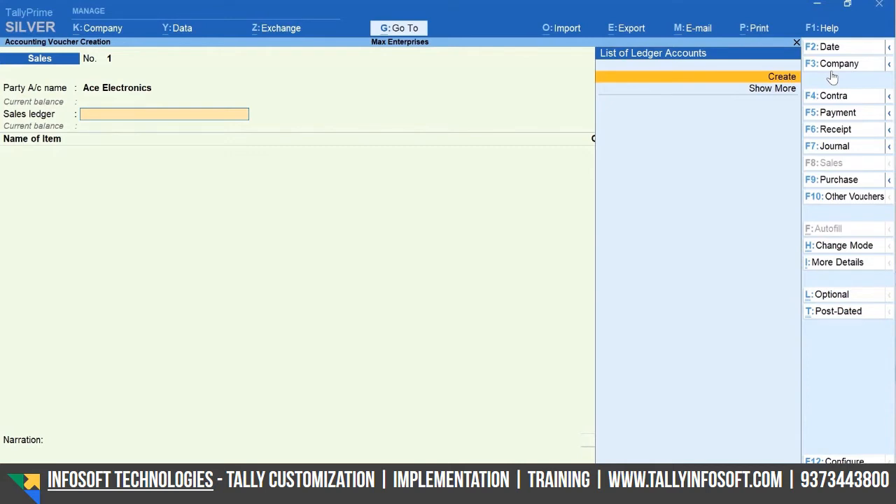
# Quit the unsaved Sales voucher and return to the Gateway of Tally
pyautogui.press('Escape')
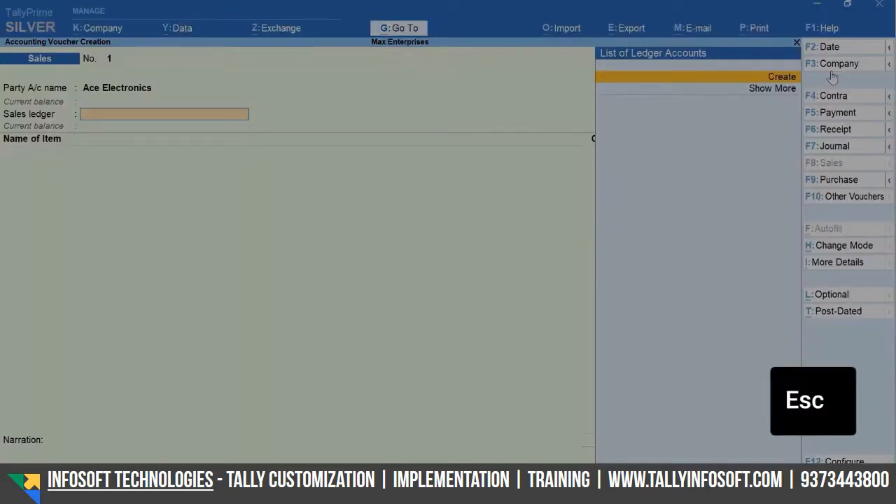
pyautogui.press('Escape')
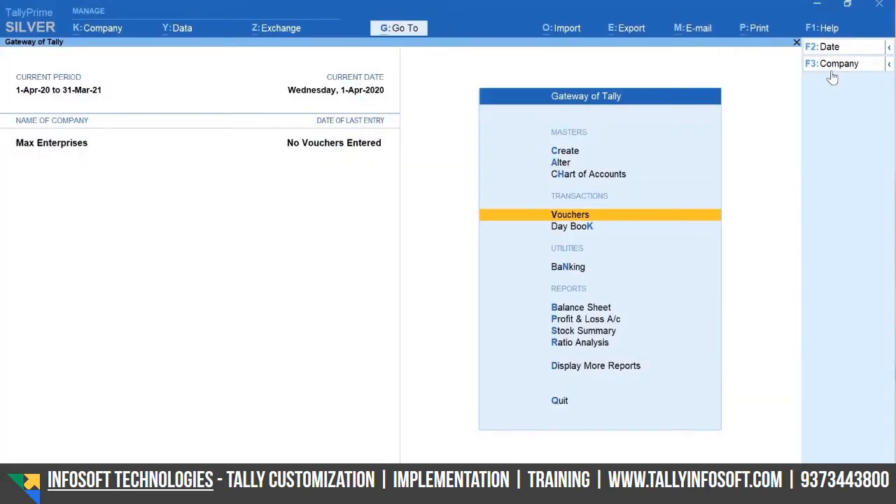
pyautogui.press('alt')
# Create the supplier ledger A-One Electronics under Sundry Creditors and save it
pyautogui.press('c')
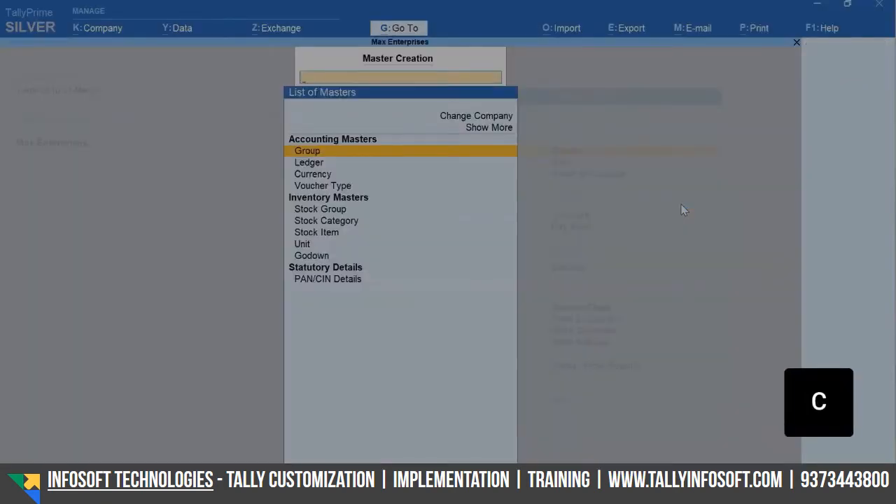
pyautogui.write('L')
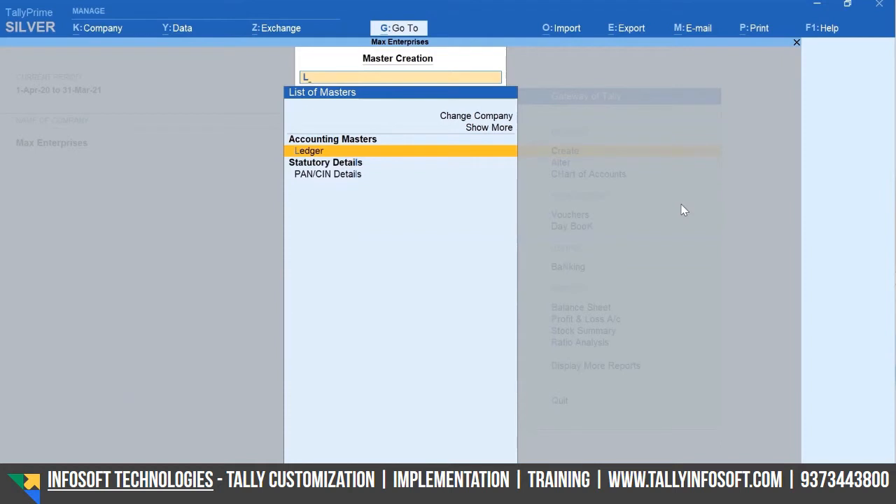
pyautogui.press('Return')
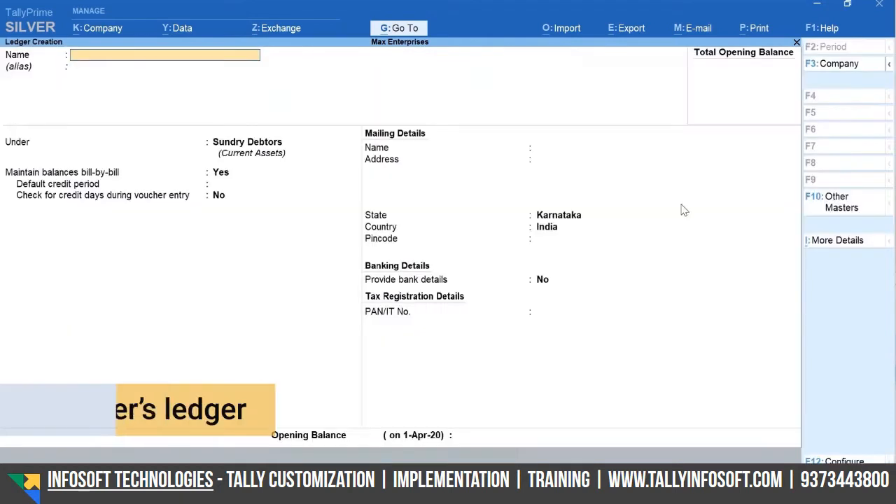
pyautogui.write('A-')
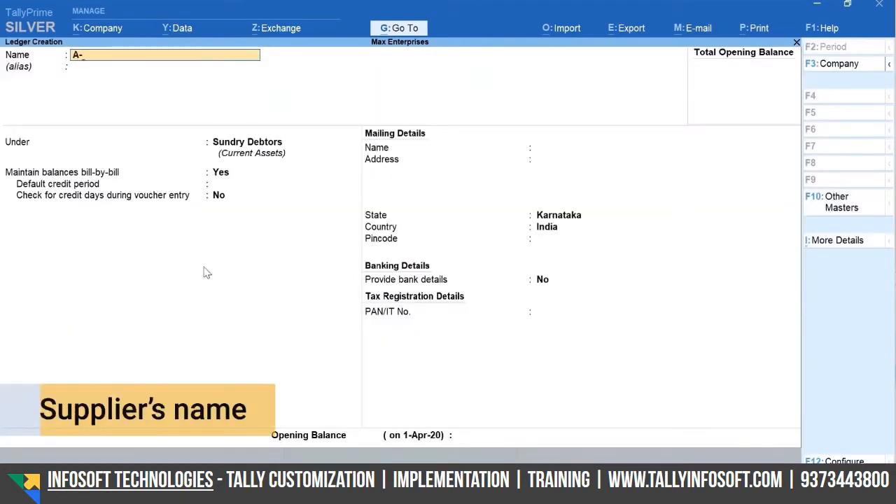
pyautogui.write('One Electronics')
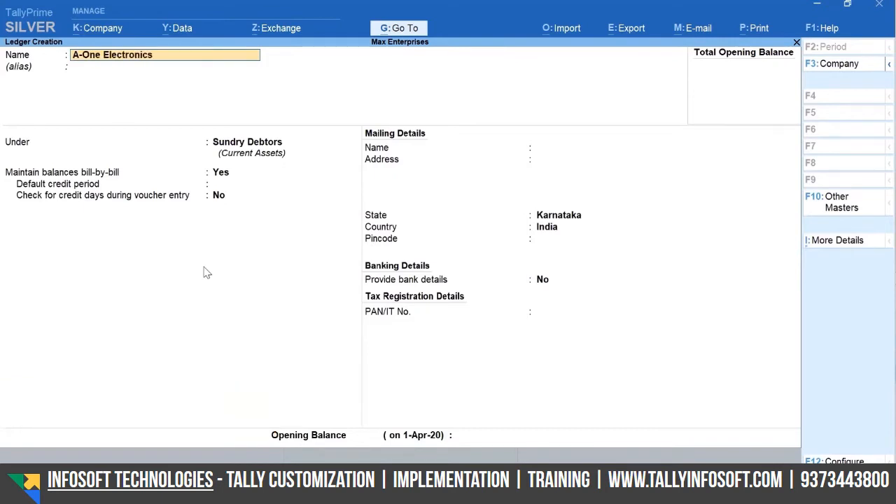
pyautogui.press('Return')
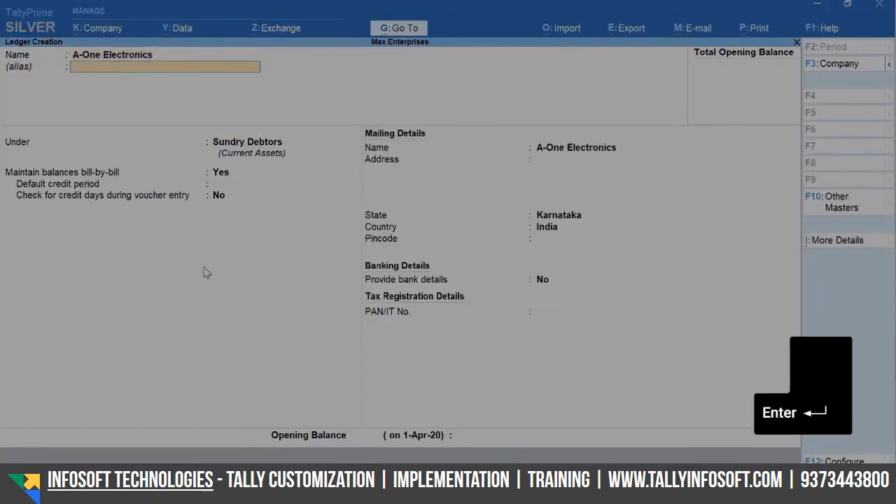
pyautogui.press('Return')
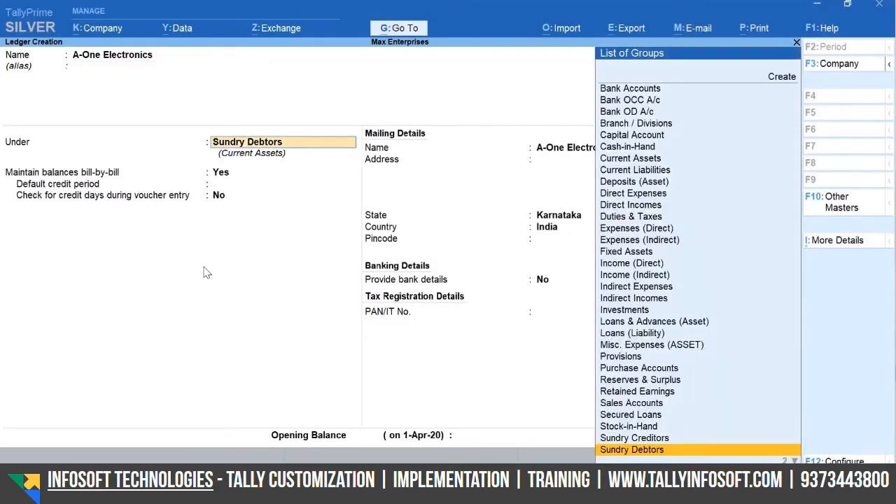
pyautogui.write('Cr')
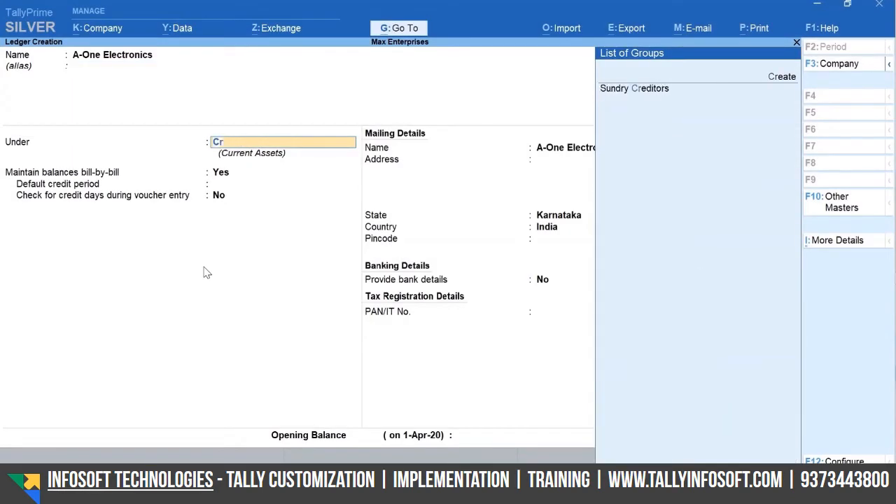
pyautogui.write('e')
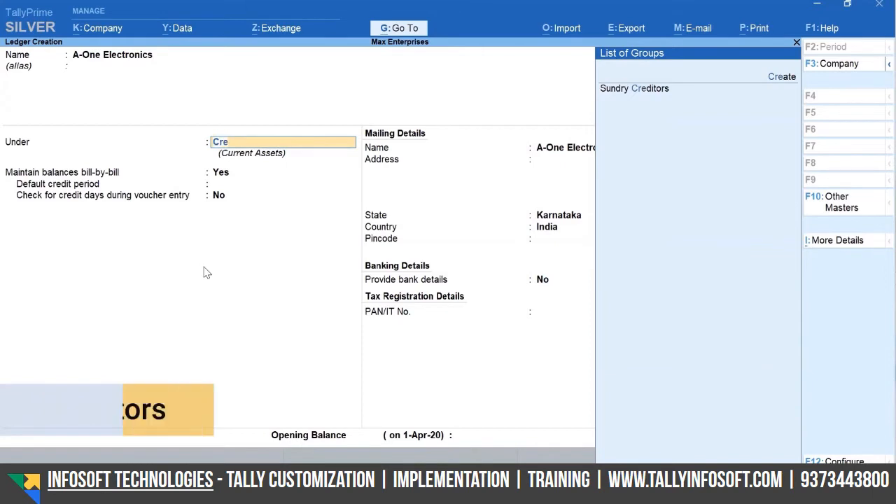
pyautogui.press('Return')
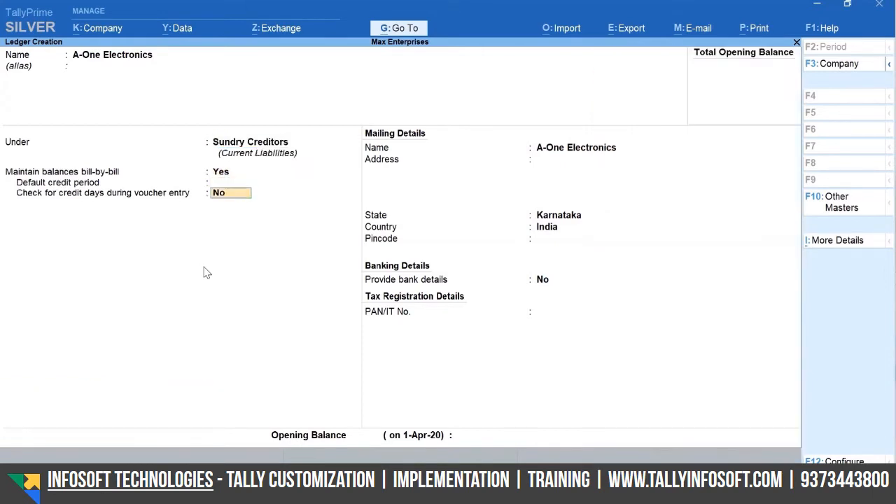
pyautogui.press('Return')
pyautogui.press('Return')
pyautogui.press('Return')
pyautogui.press('Return')
pyautogui.press('Return')
pyautogui.press('Return')
pyautogui.press('Return')
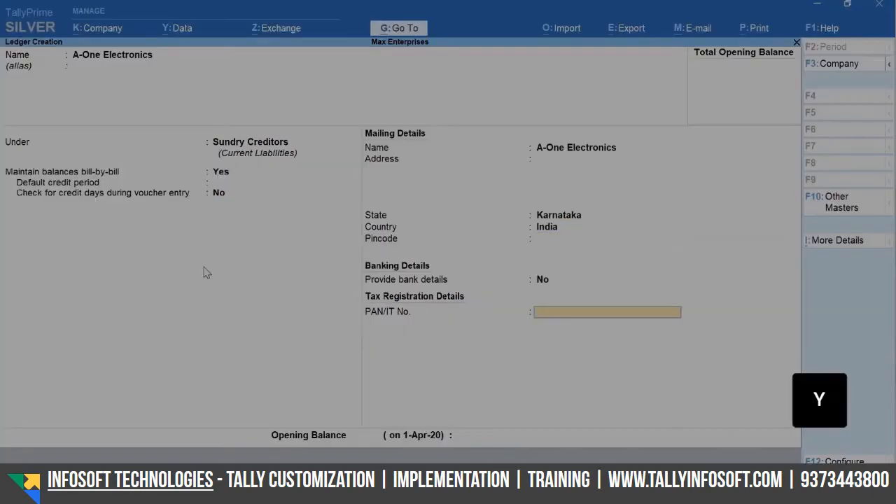
pyautogui.press('y')
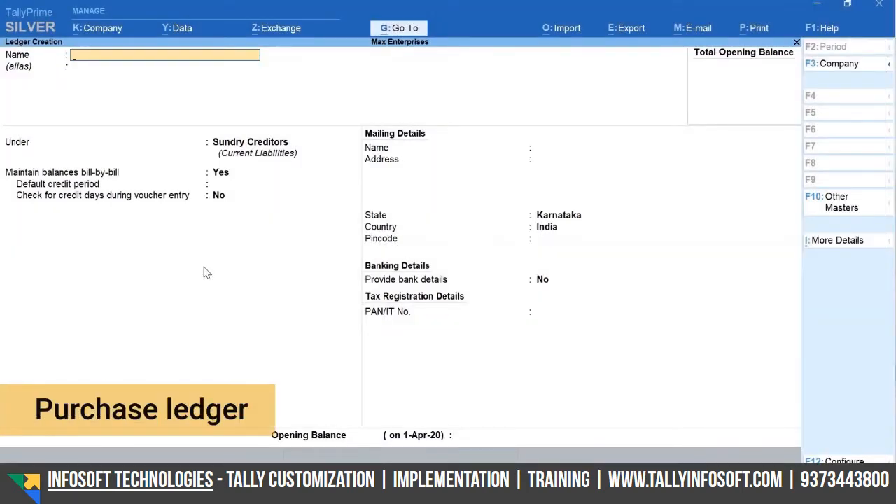
# Create a Purchases ledger under Purchase Accounts, leaving Type of Ledger unset
pyautogui.write('Purcha')
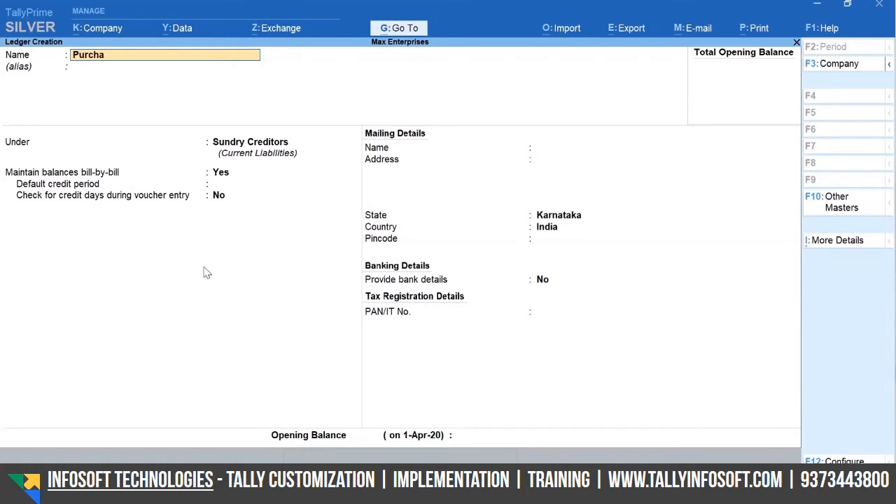
pyautogui.write('ses')
pyautogui.press('Return')
pyautogui.write('Pur')
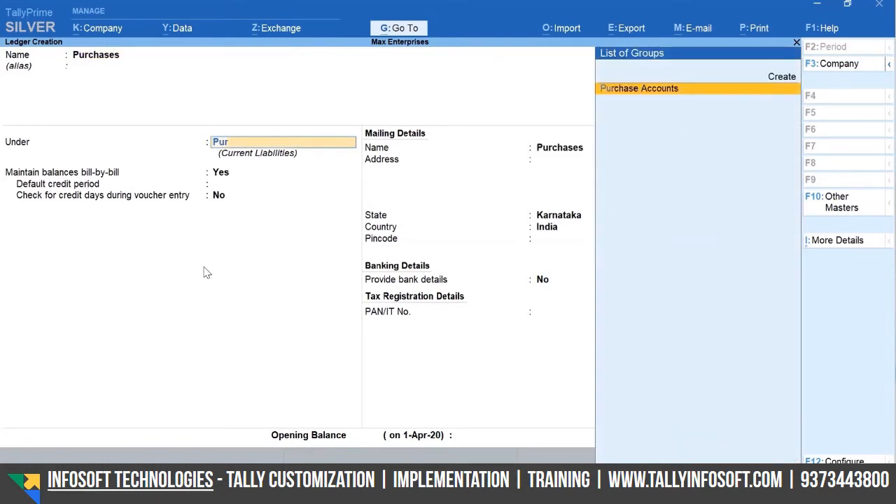
pyautogui.press('Return')
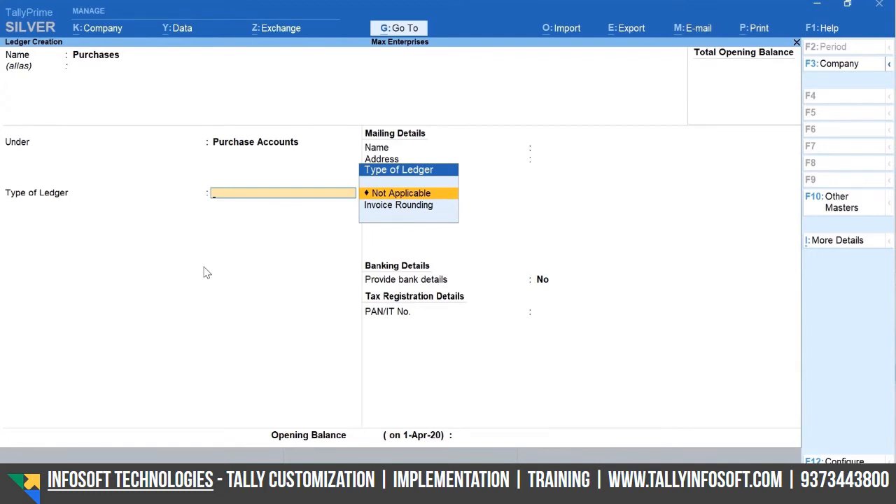
pyautogui.hotkey('ctrl', 'a')
pyautogui.press('Escape')
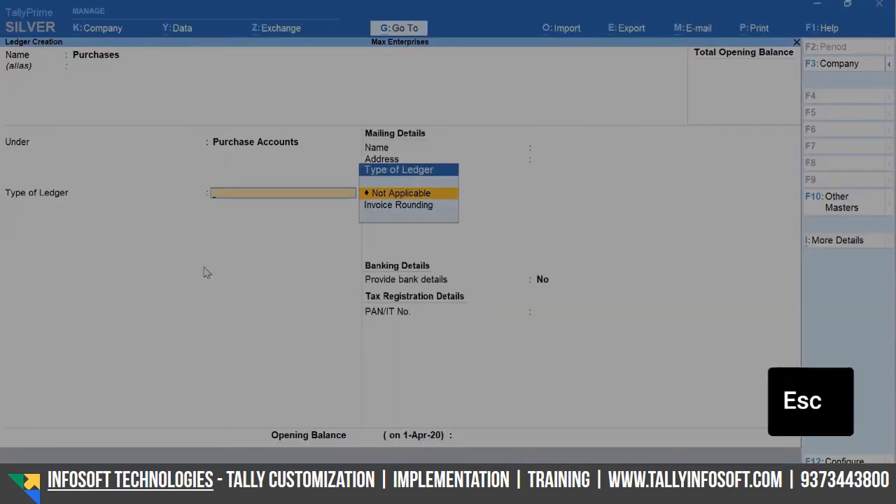
pyautogui.hotkey('ctrl', 'a')
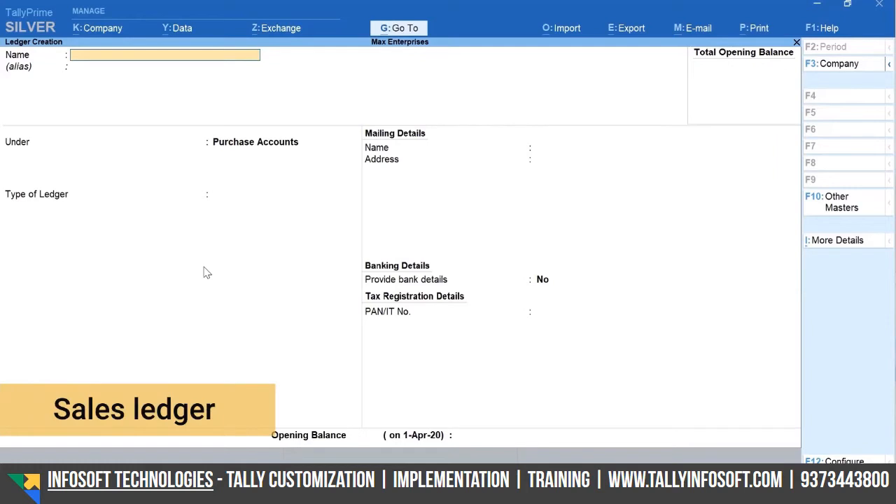
# Create a Sales ledger under Sales Accounts and save it
pyautogui.write('Sales')
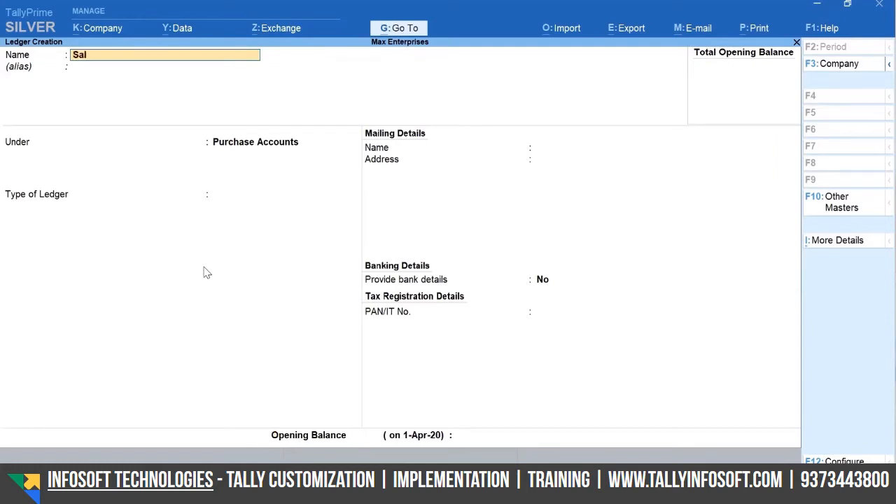
pyautogui.press('Return')
pyautogui.press('Return')
pyautogui.write('Sa')
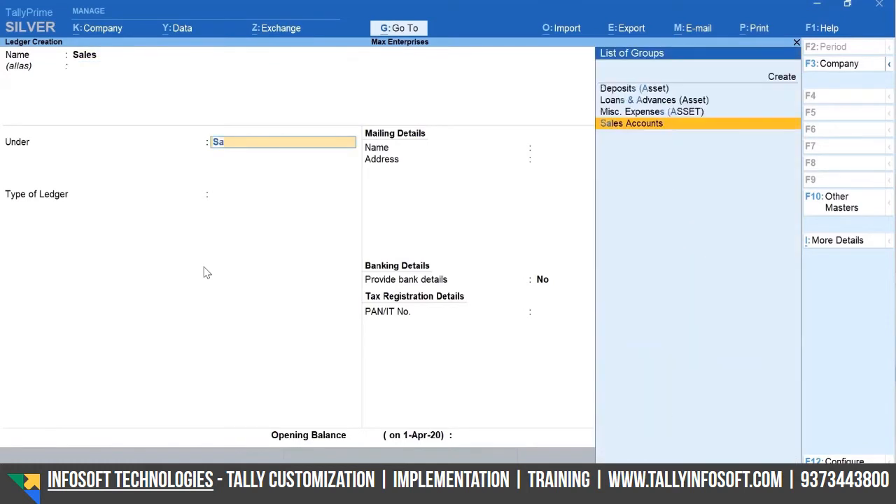
pyautogui.press('Return')
pyautogui.press('ctrl')
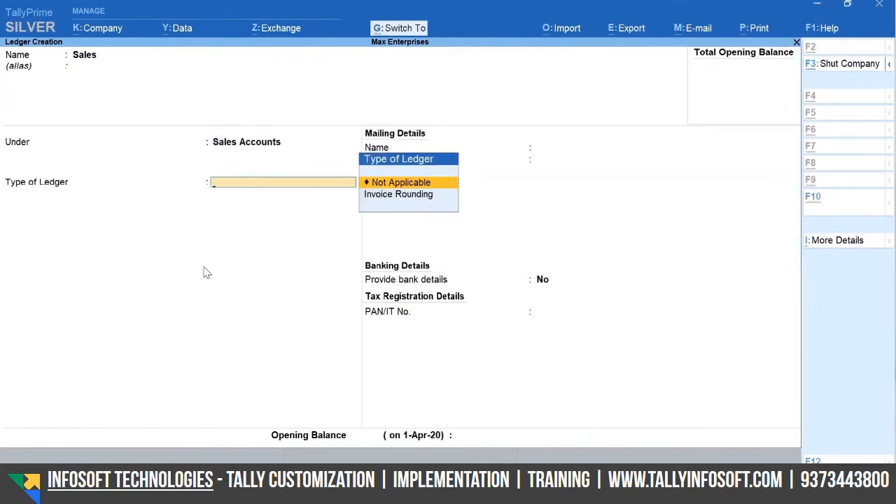
pyautogui.hotkey('ctrl', 'a')
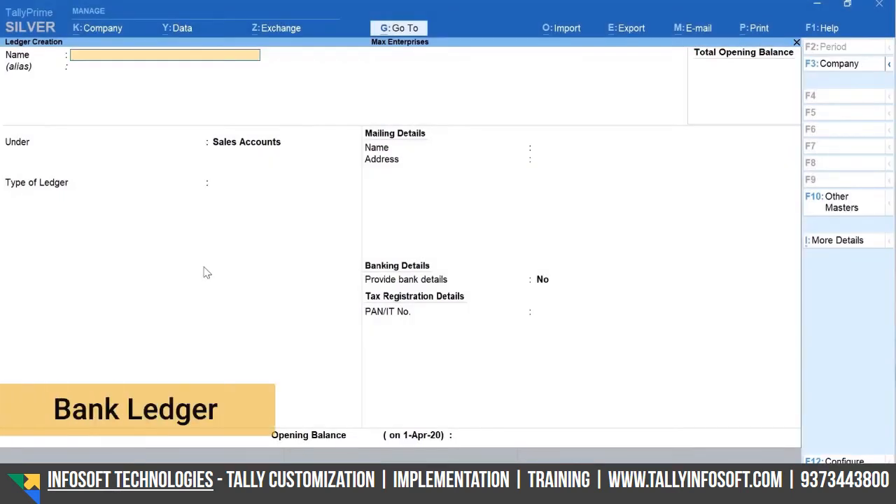
# Name the new ledger ICICI Bank and place it under Bank Accounts
pyautogui.write('ICICI Bank')
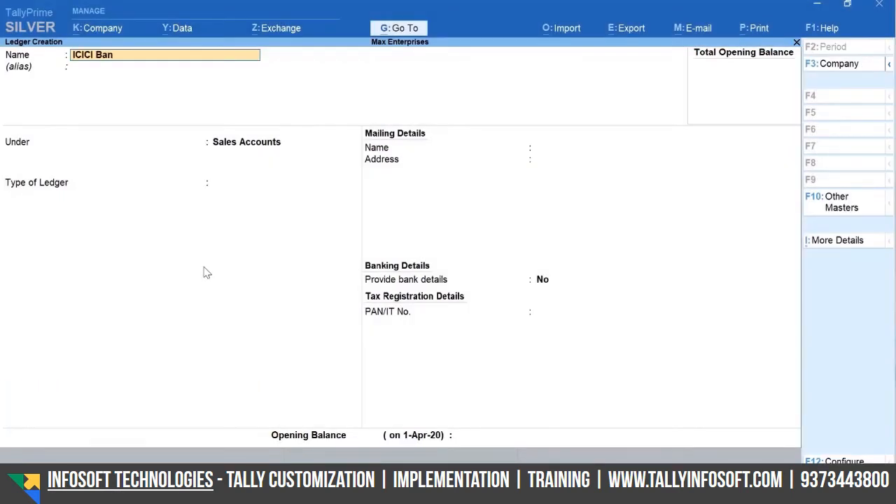
pyautogui.press('Return')
pyautogui.press('Return')
pyautogui.write('Bank')
pyautogui.press('Return')
pyautogui.press('Return')
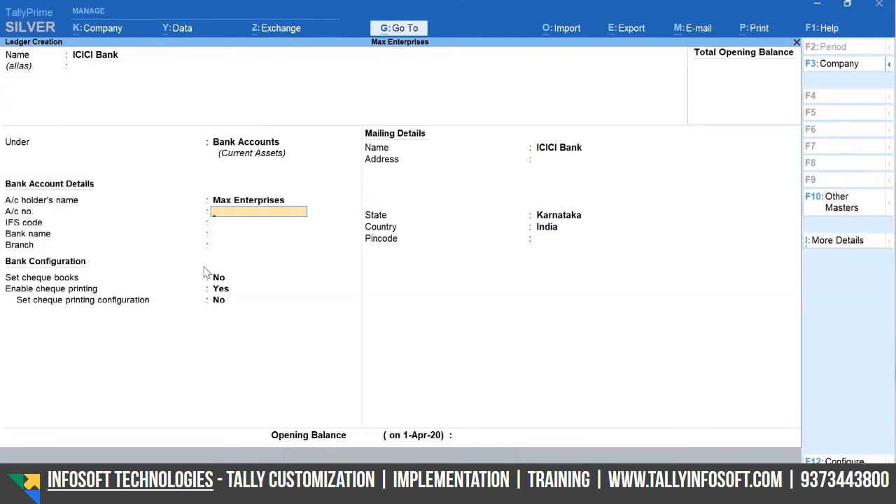
# Enter the account number, IFS code ICIC0000043, bank ICICI Bank (India), branch HSR Layout, and save
pyautogui.press('Return')
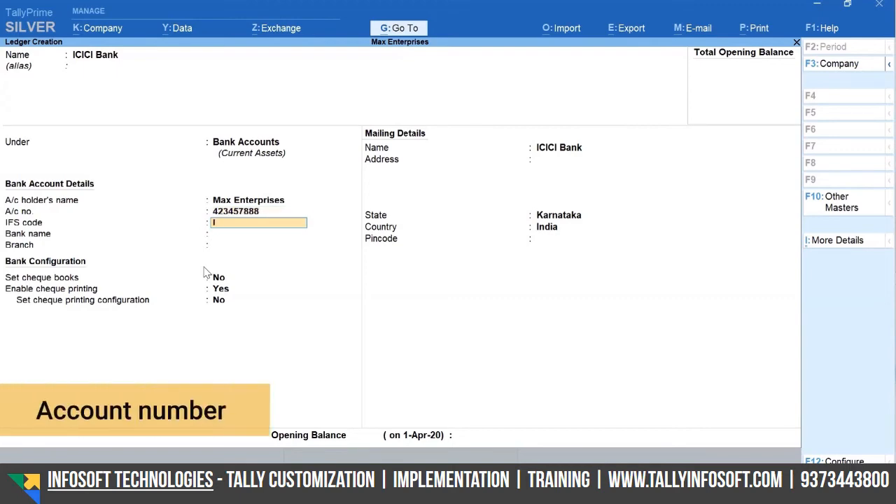
pyautogui.write('ICIC000004')
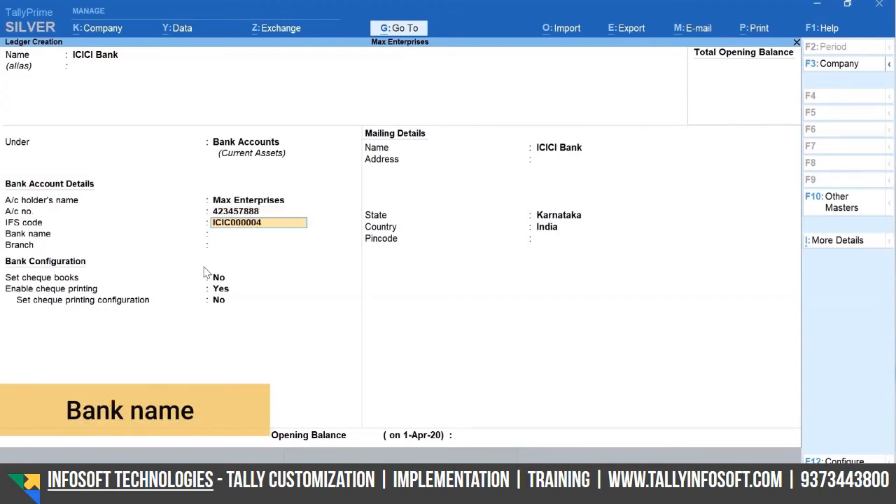
pyautogui.write('3')
pyautogui.press('Return')
pyautogui.write('icici')
pyautogui.press('Return')
pyautogui.write('HSR Lay')
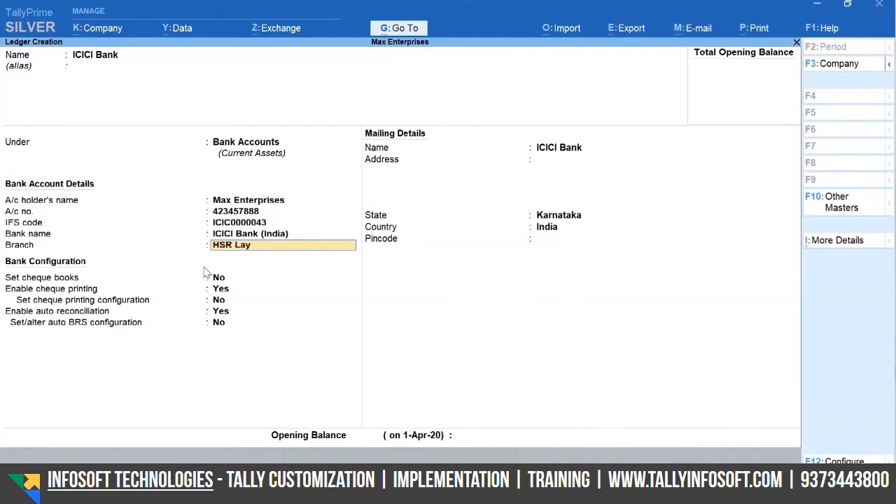
pyautogui.write('out')
pyautogui.press('Return')
pyautogui.press('Return')
pyautogui.press('Return')
pyautogui.press('Return')
pyautogui.press('Return')
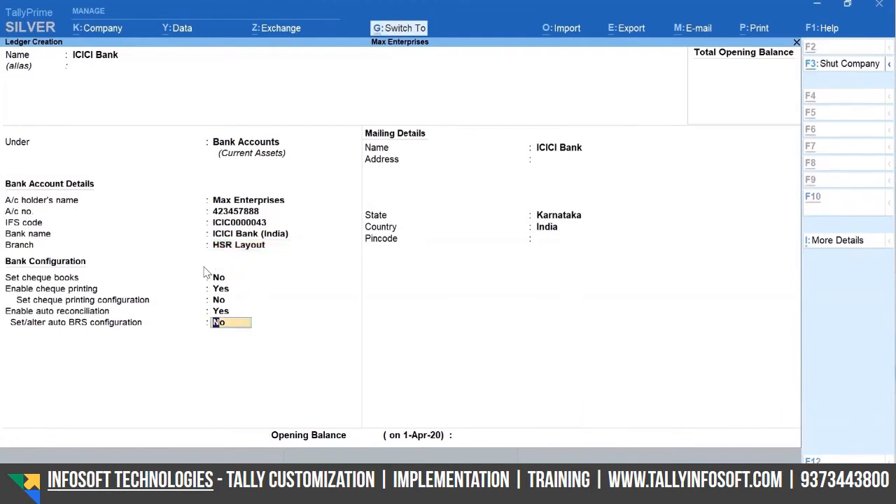
pyautogui.hotkey('ctrl', 'a')
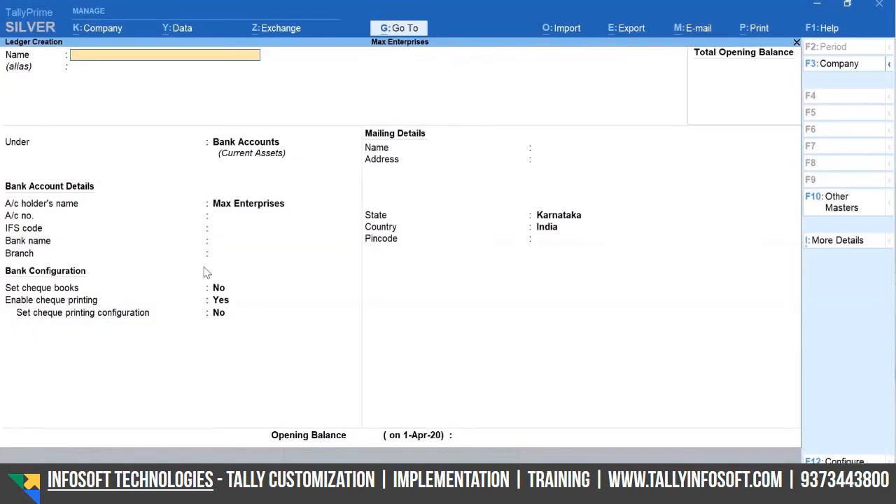
pyautogui.press('Escape')
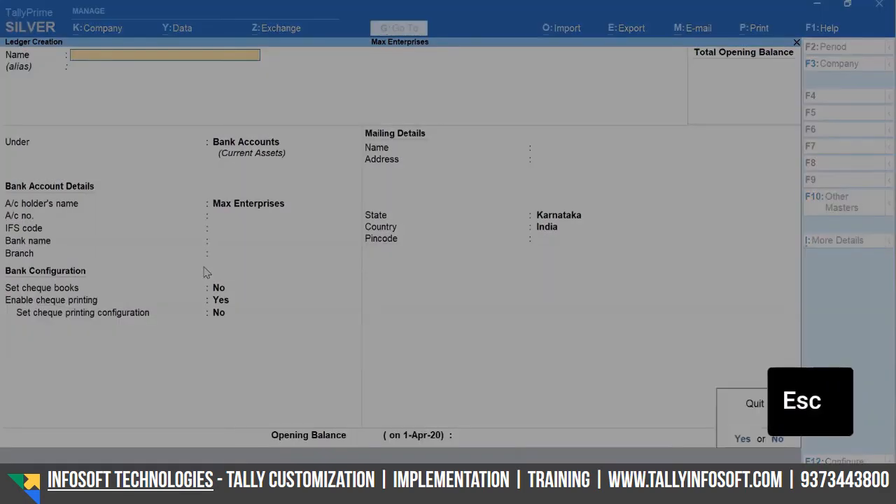
# Quit ledger creation, list all ledgers in the Chart of Accounts, and bring up Multi-Masters
pyautogui.press('Escape')
pyautogui.press('Escape')
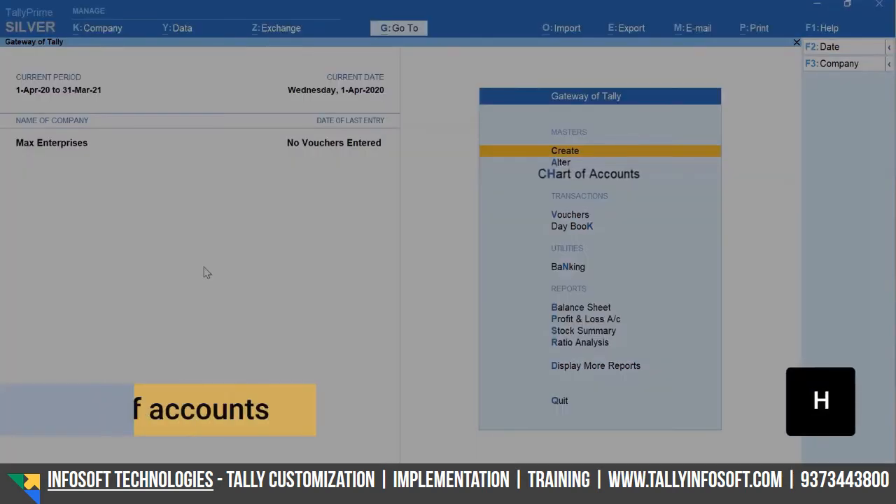
pyautogui.press('h')
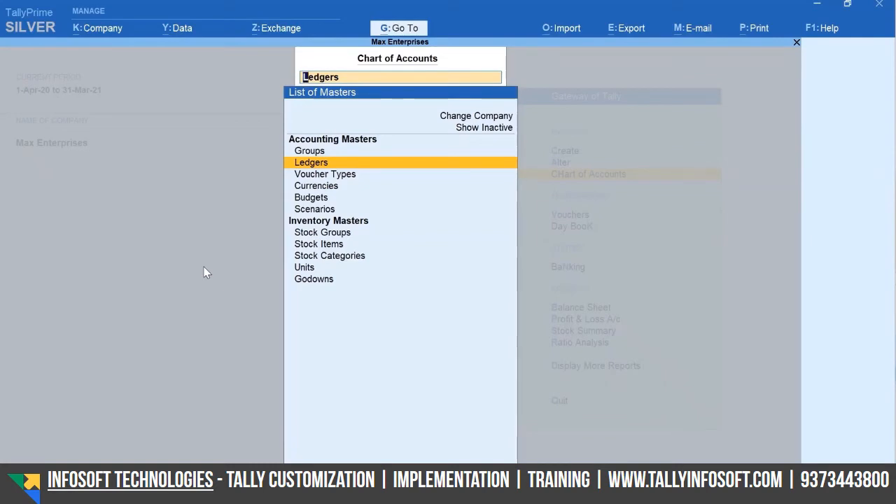
pyautogui.press('Return')
pyautogui.press('Down')
pyautogui.press('Down')
pyautogui.press('Down')
pyautogui.press('Down')
pyautogui.press('Down')
pyautogui.press('Down')
pyautogui.press('Down')
pyautogui.press('Down')
pyautogui.press('Down')
pyautogui.hotkey('alt', 'h')
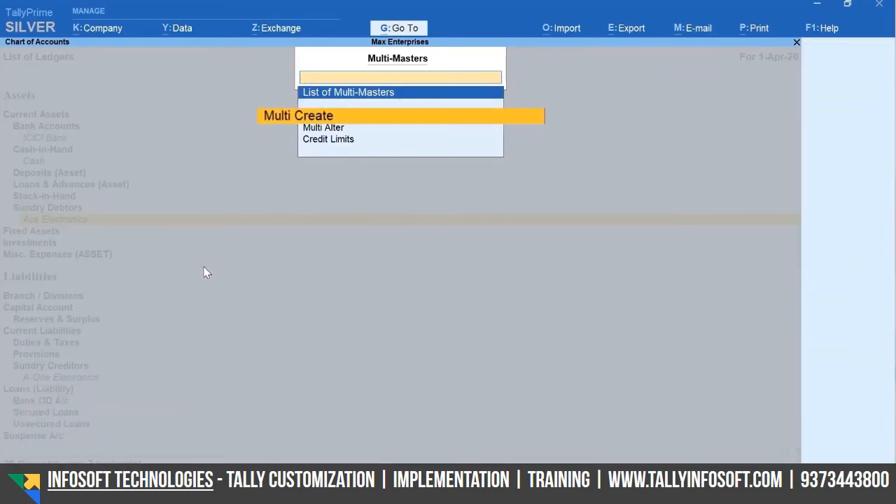
# Create Rent, Conveyance and Office Expenses ledgers together under Indirect Expenses using Multi Ledger Creation
pyautogui.press('Return')
pyautogui.write('Indi')
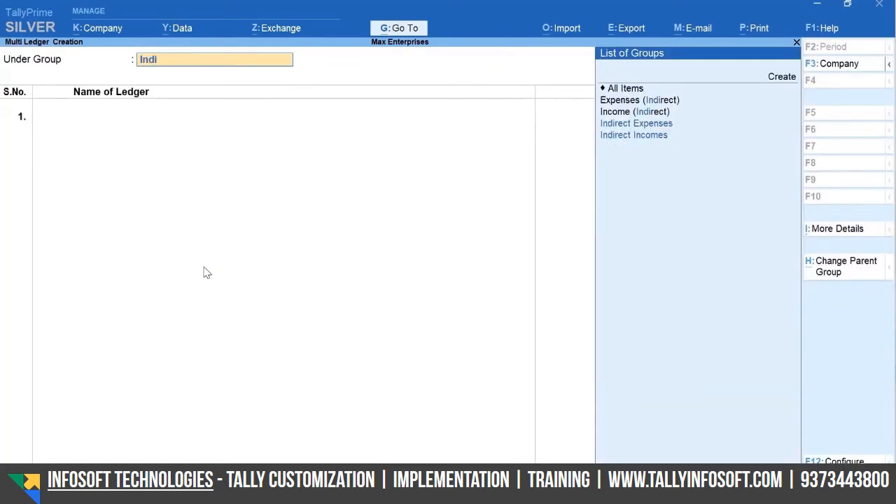
pyautogui.press('Up')
pyautogui.press('Up')
pyautogui.press('Return')
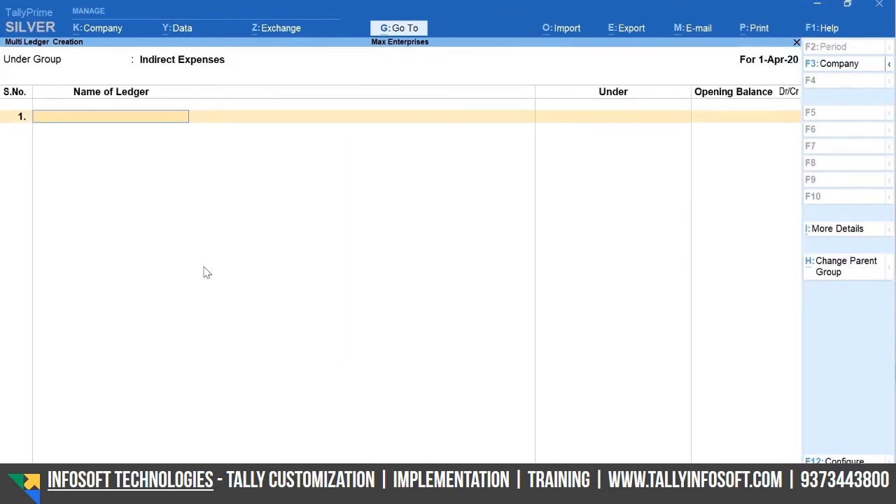
pyautogui.write('Rent')
pyautogui.press('Return')
pyautogui.press('Return')
pyautogui.press('Return')
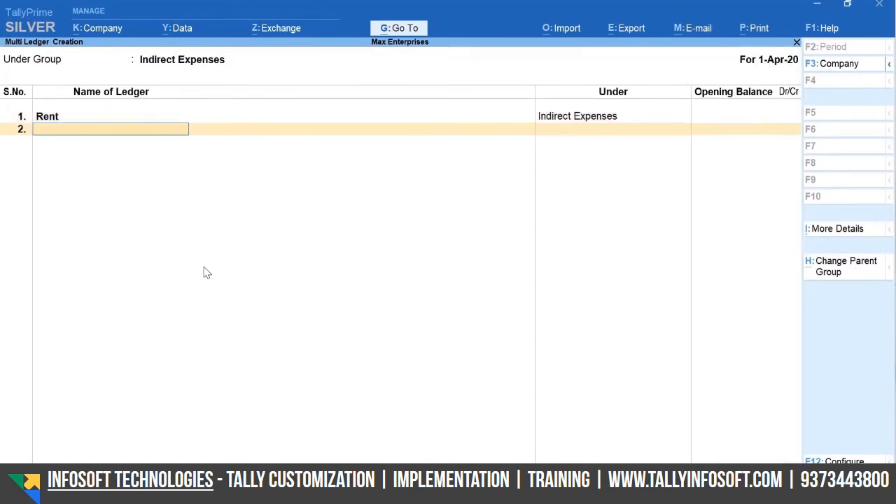
pyautogui.write('Conveyance')
pyautogui.press('Return')
pyautogui.press('Return')
pyautogui.press('Return')
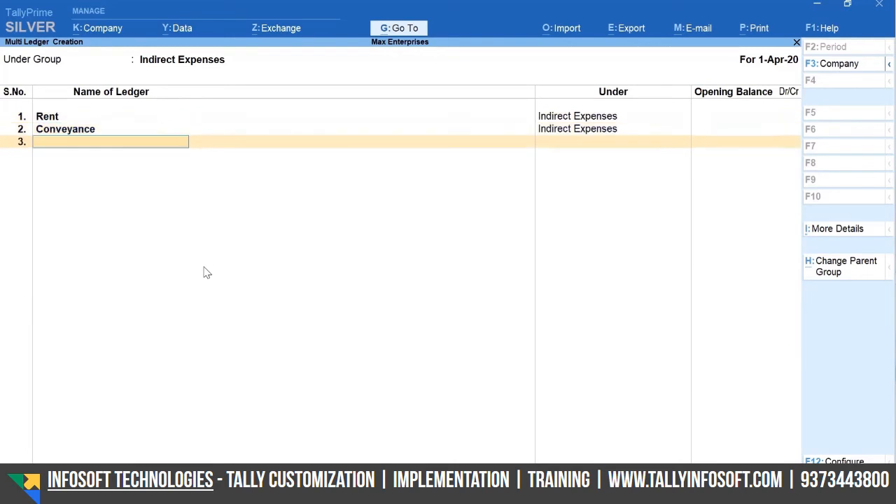
pyautogui.write('Office Expenses')
pyautogui.press('Return')
pyautogui.press('Return')
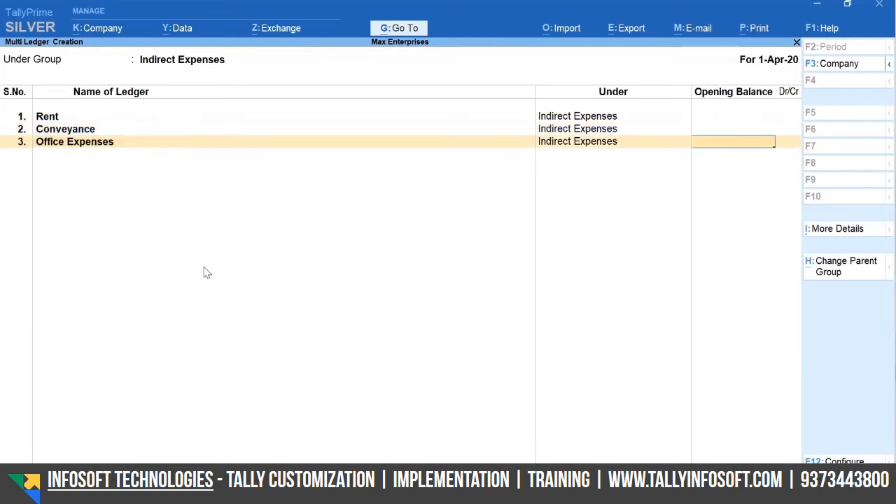
pyautogui.press('Return')
pyautogui.press('Return')
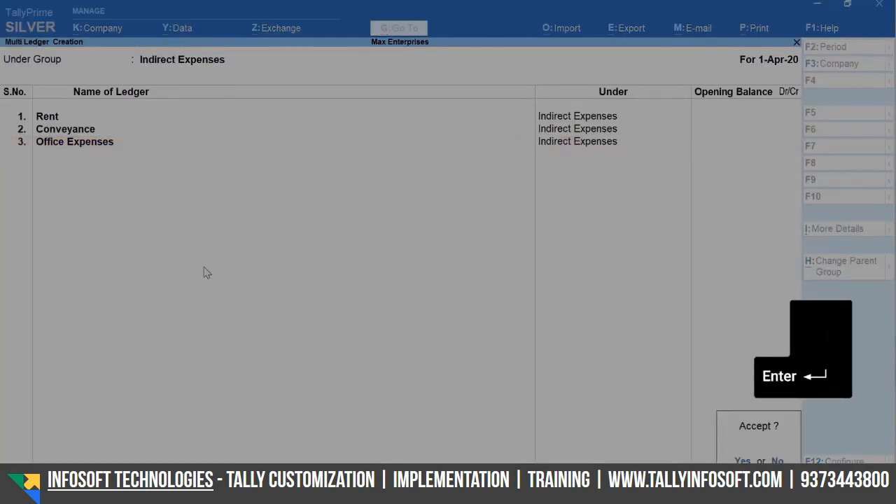
pyautogui.press('Return')
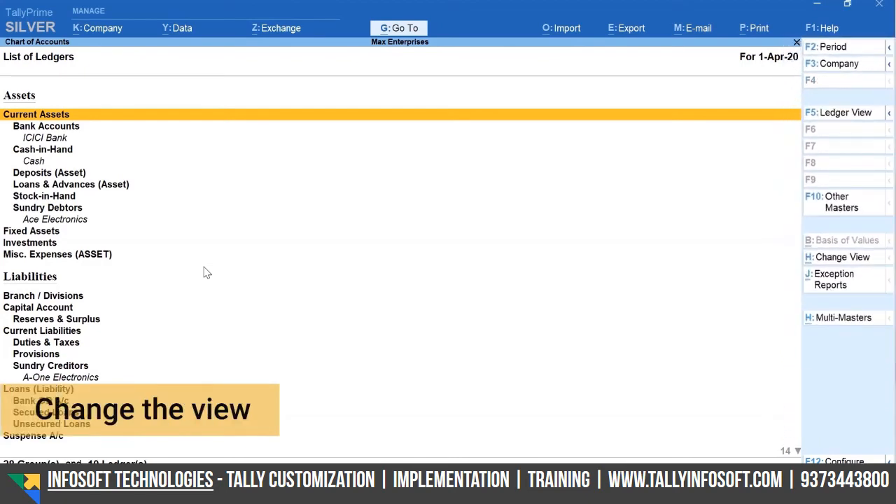
# Switch the chart to Ledger View, check Exception Reports, then back out of the Chart of Accounts
pyautogui.press('F5')
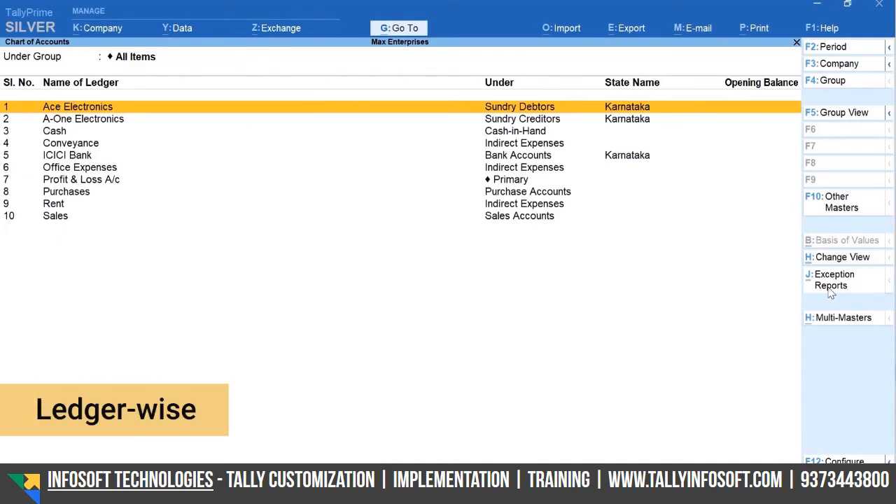
pyautogui.click(831, 293)
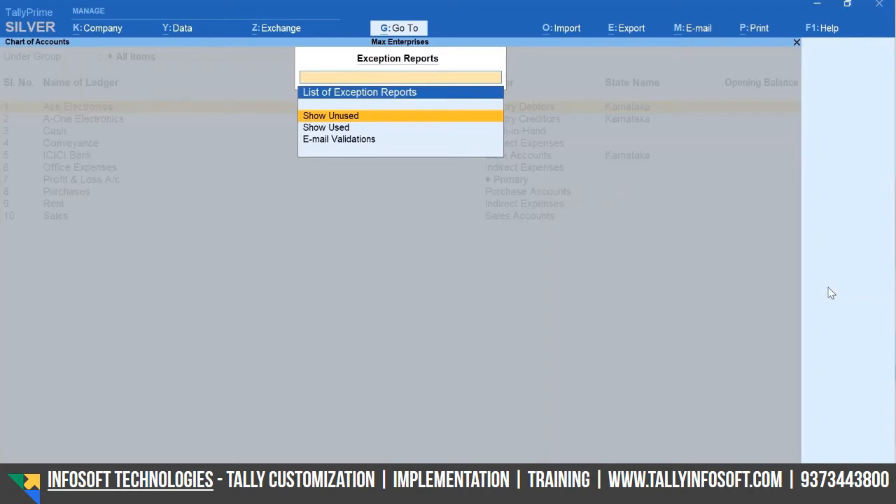
pyautogui.press('Escape')
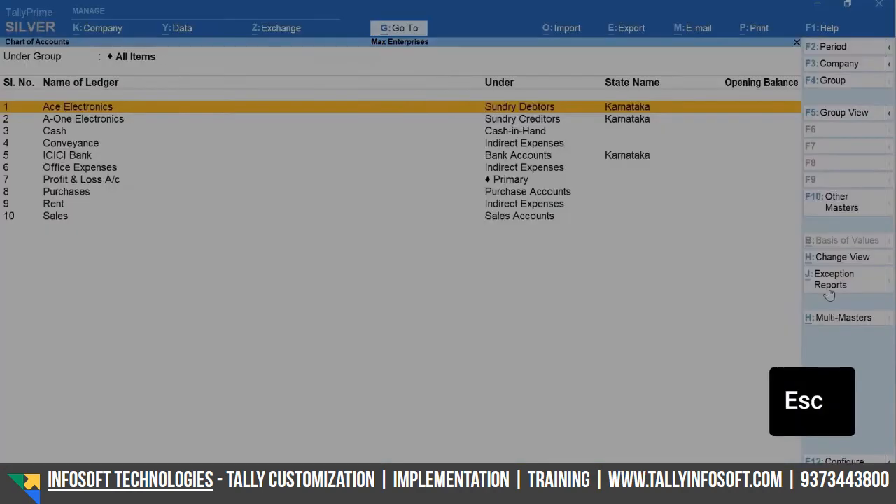
pyautogui.press('Escape')
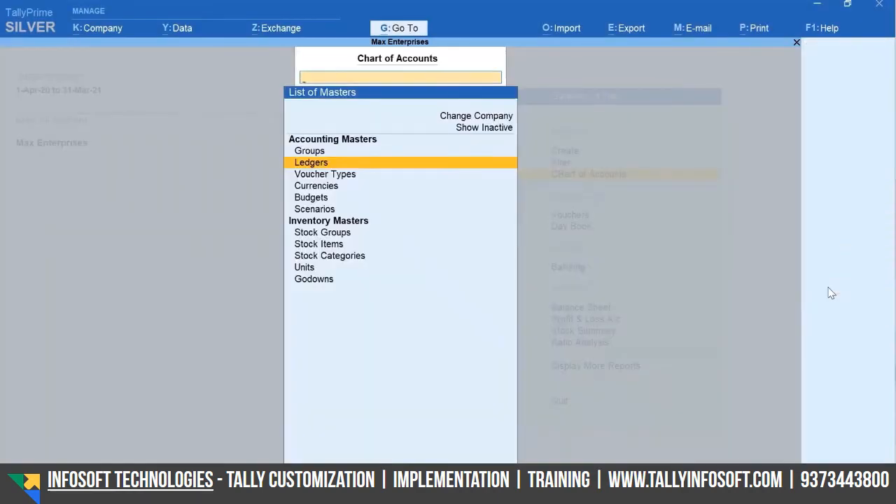
pyautogui.press('Escape')
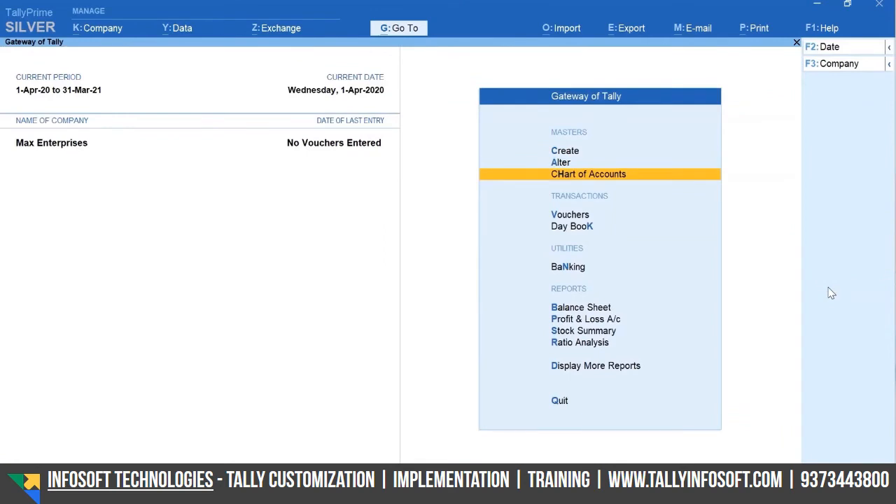
pyautogui.press('a')
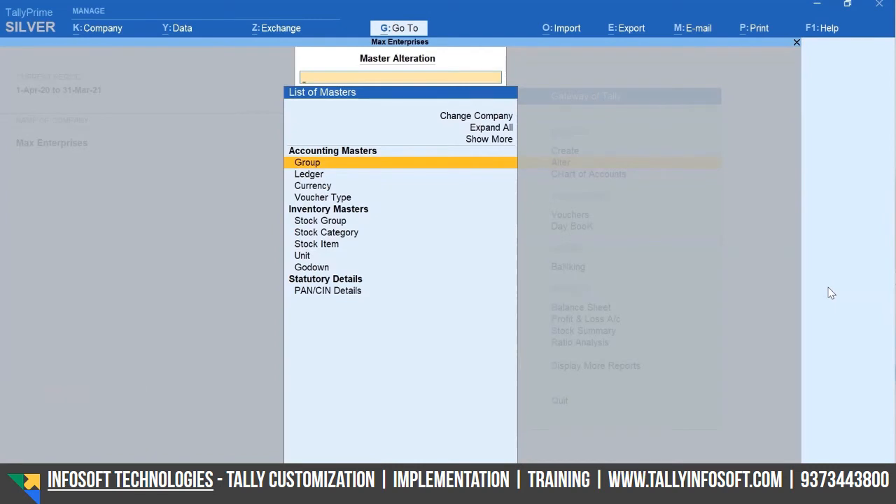
pyautogui.press('Down')
pyautogui.press('Return')
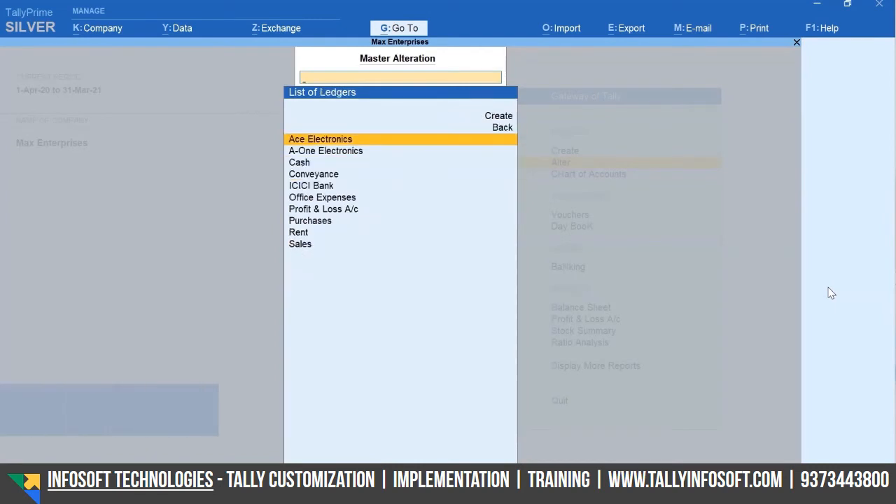
pyautogui.press('Return')
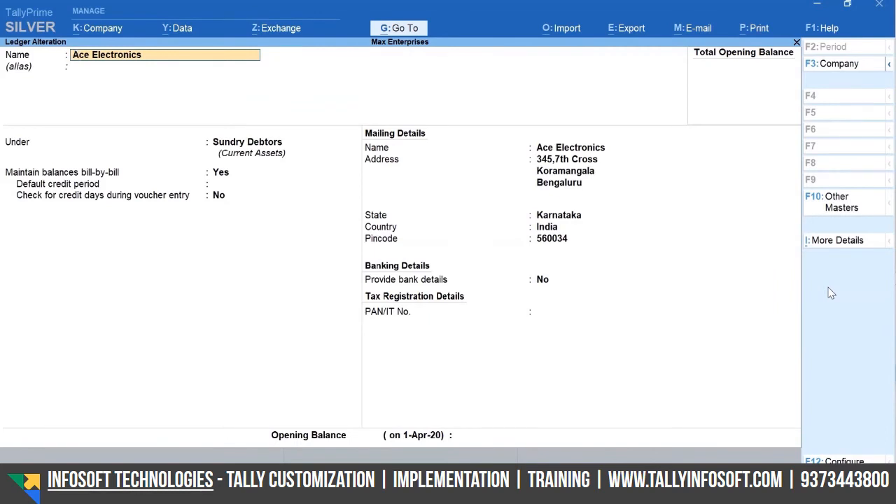
pyautogui.press('Escape')
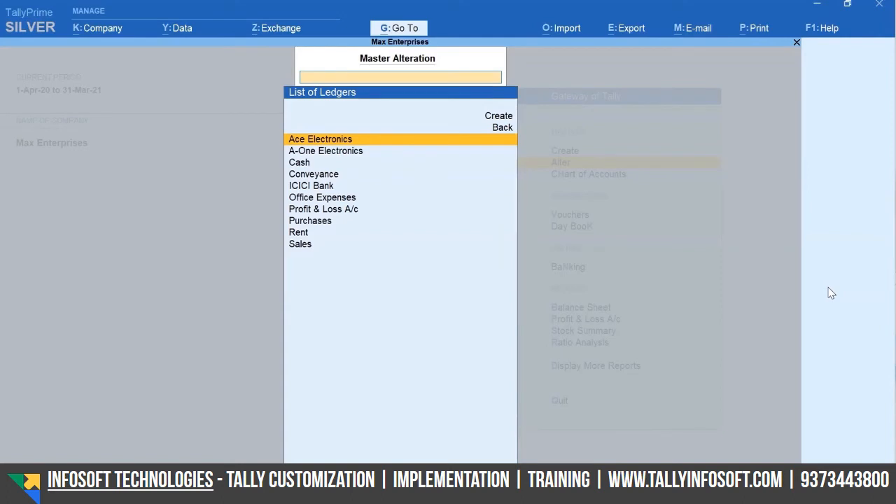
pyautogui.press('Down')
pyautogui.press('Down')
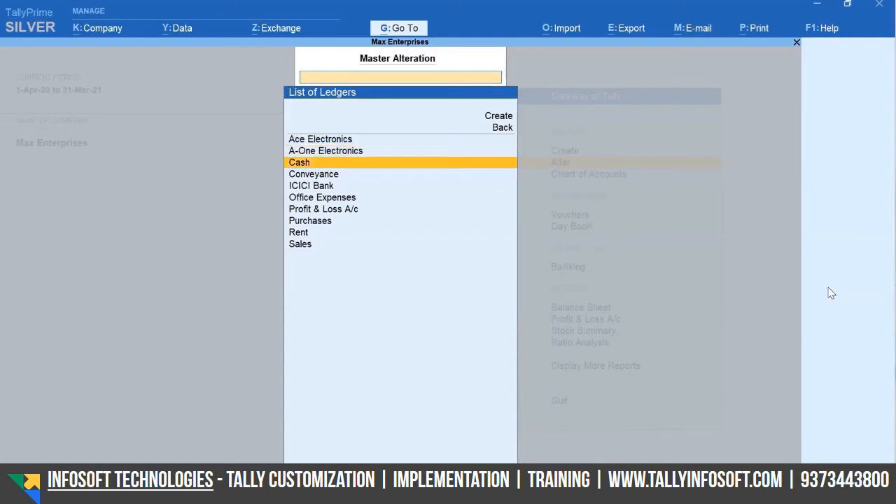
pyautogui.press('Down')
pyautogui.press('Down')
pyautogui.press('Down')
pyautogui.press('Down')
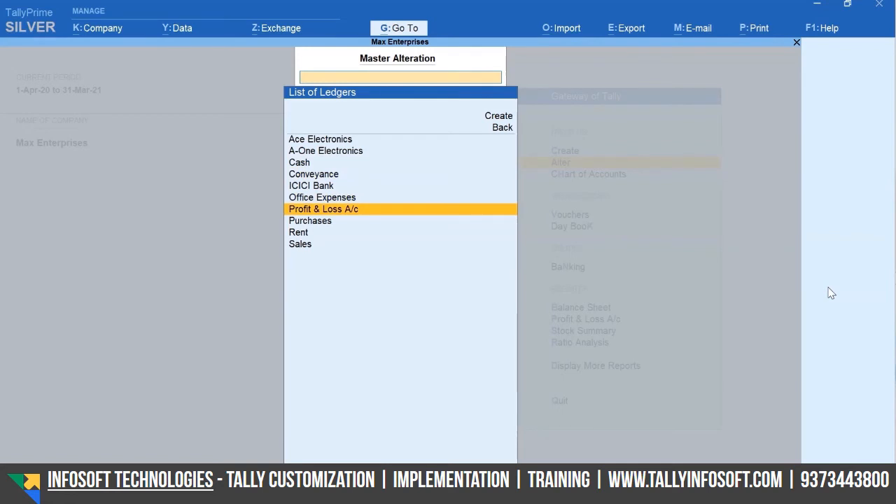
pyautogui.press('Escape')
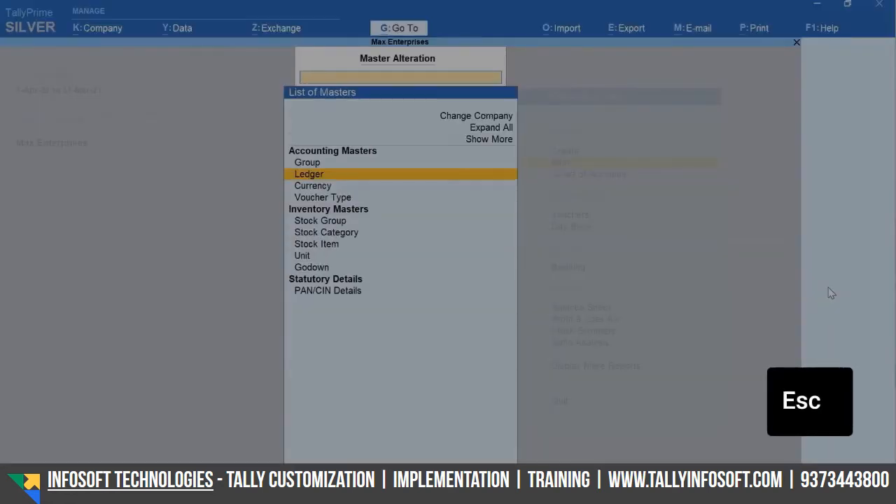
pyautogui.press('Escape')
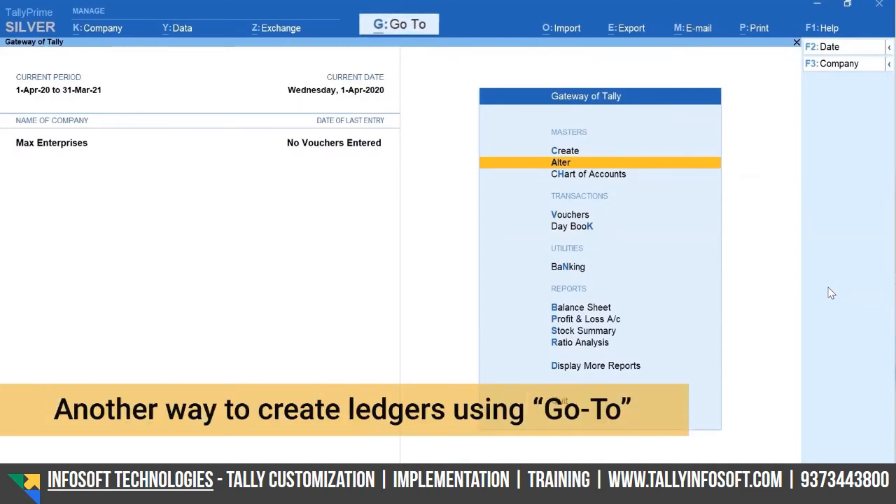
# Open the Balance Sheet and start a new ledger master from its Go To list
pyautogui.press('b')
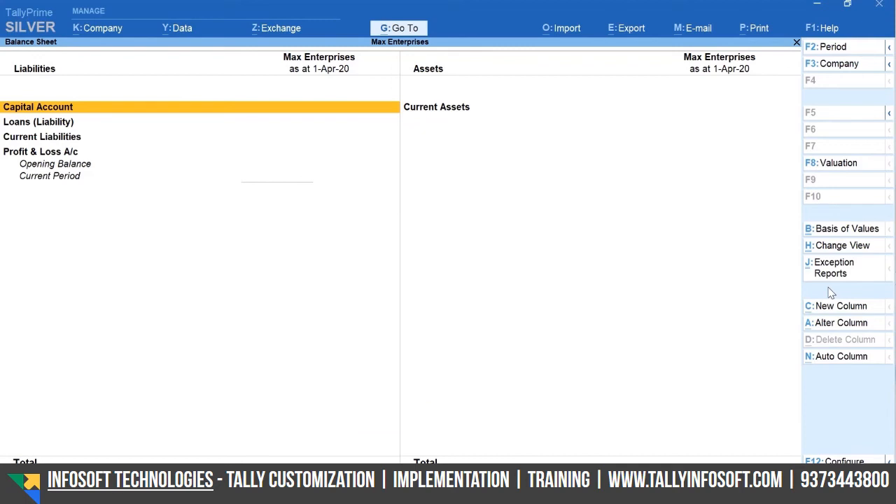
pyautogui.hotkey('alt', 'g')
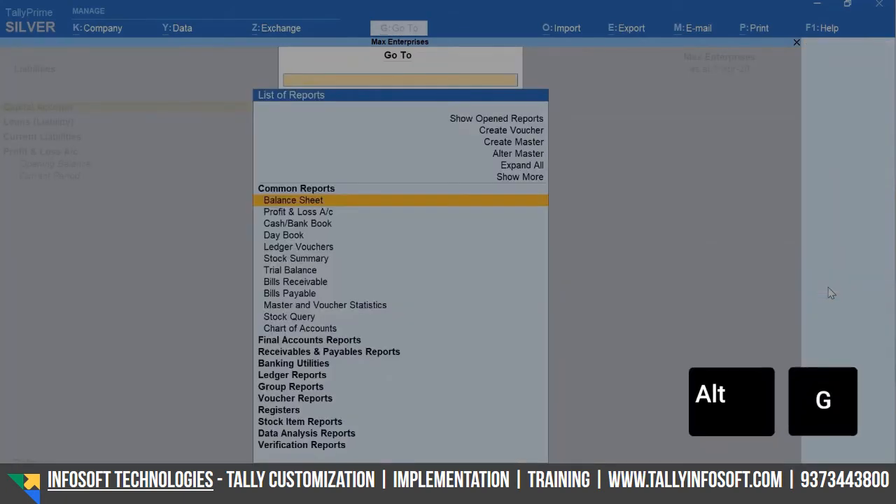
pyautogui.press('Up')
pyautogui.press('Up')
pyautogui.press('Up')
pyautogui.press('Up')
pyautogui.press('Return')
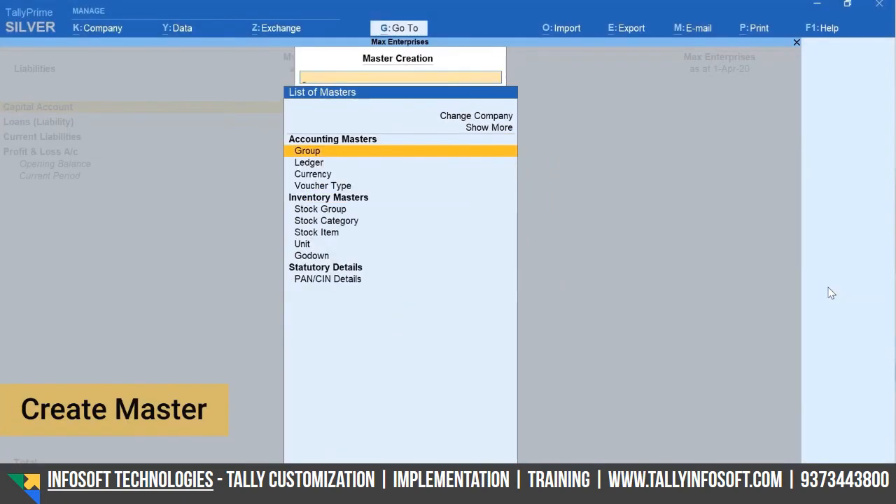
pyautogui.press('Down')
# Create Office Furniture under Fixed Assets with a 60,000 opening balance and view it on the Balance Sheet
pyautogui.write('Office Furniture')
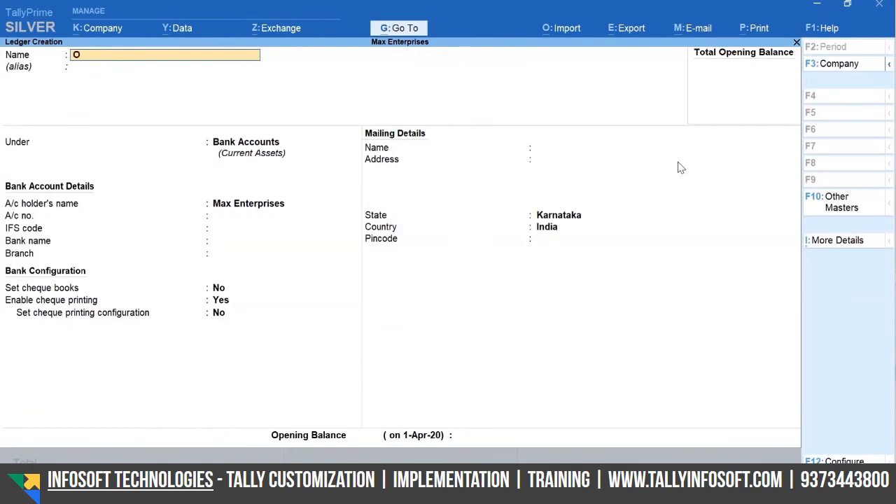
pyautogui.press('Return')
pyautogui.press('Return')
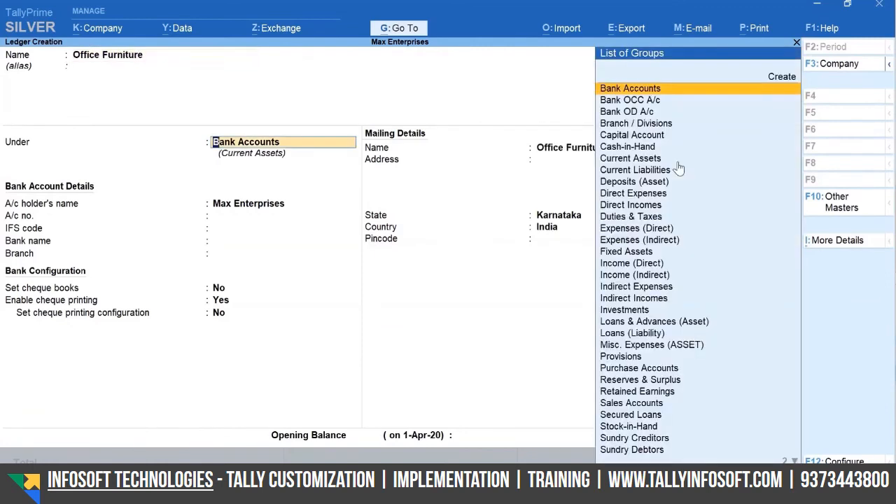
pyautogui.write('Fi')
pyautogui.press('Return')
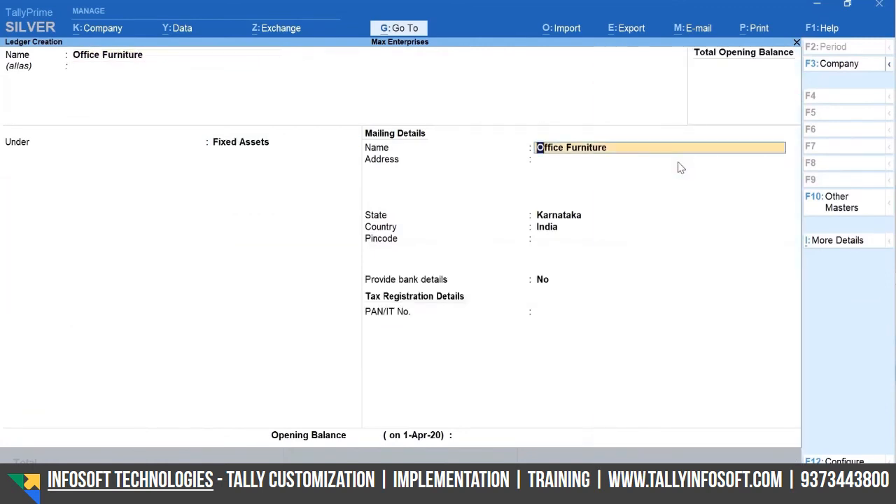
pyautogui.press('Return')
pyautogui.press('Return')
pyautogui.press('Return')
pyautogui.press('Return')
pyautogui.press('Return')
pyautogui.press('Return')
pyautogui.press('Return')
pyautogui.write('60000')
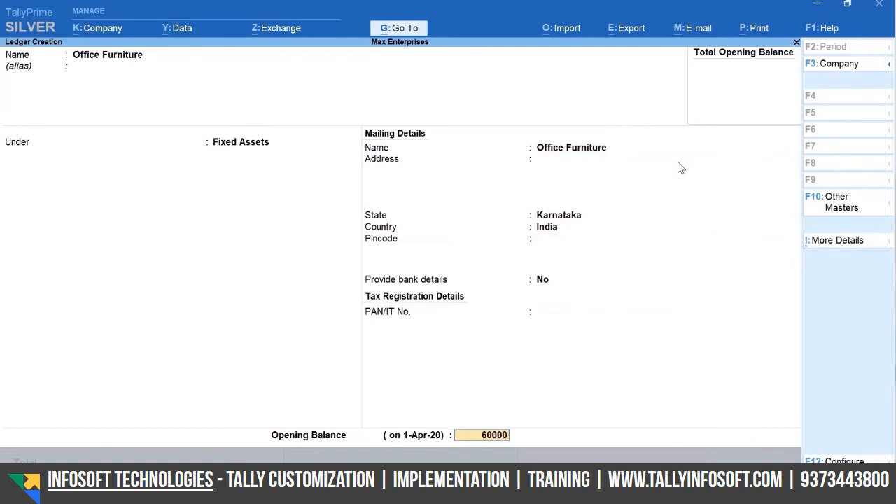
pyautogui.press('Return')
pyautogui.press('y')
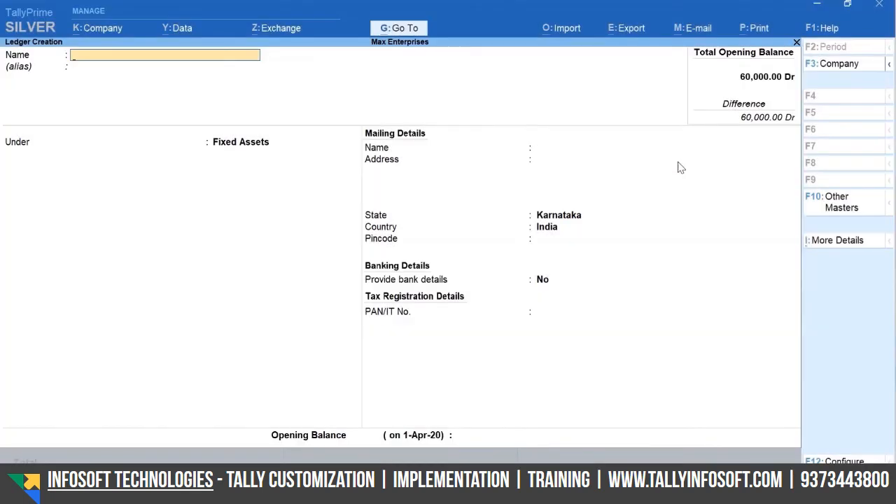
pyautogui.press('Escape')
pyautogui.press('Escape')
pyautogui.press('Right')
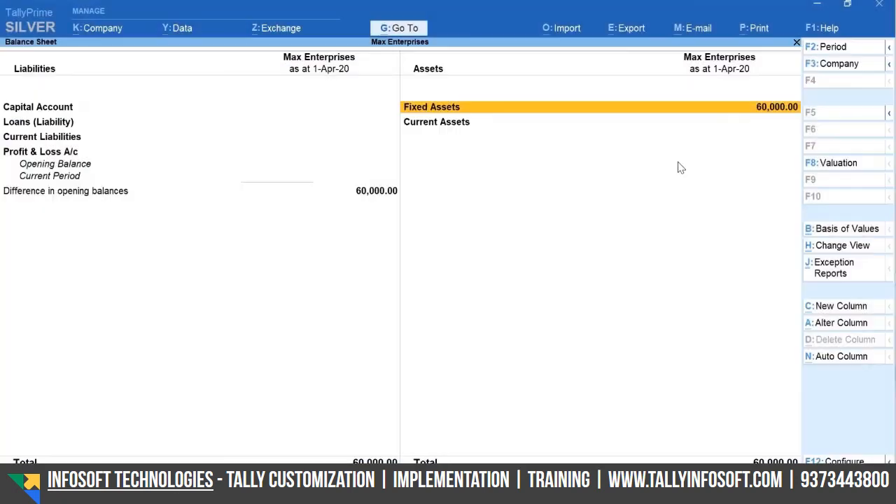
# Expand Fixed Assets to confirm Office Furniture at 60,000.00, then return to Gateway of Tally
pyautogui.hotkey('shift', 'Return')
pyautogui.press('Down')
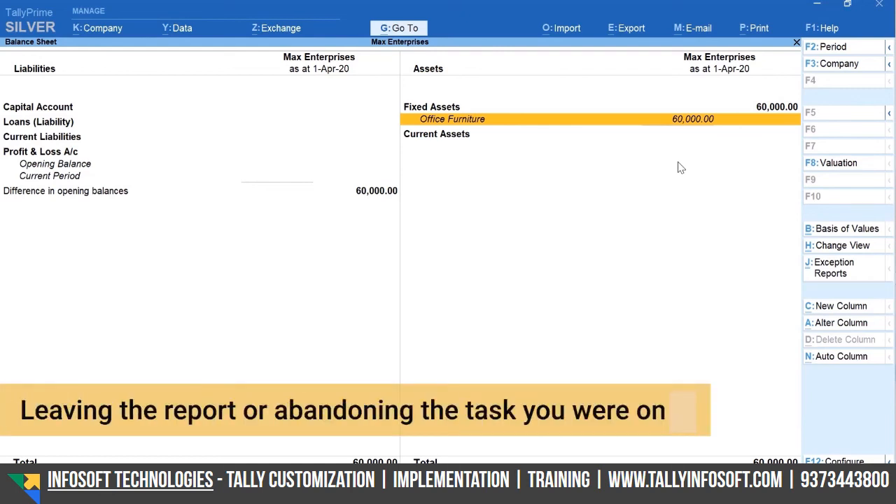
pyautogui.press('Escape')
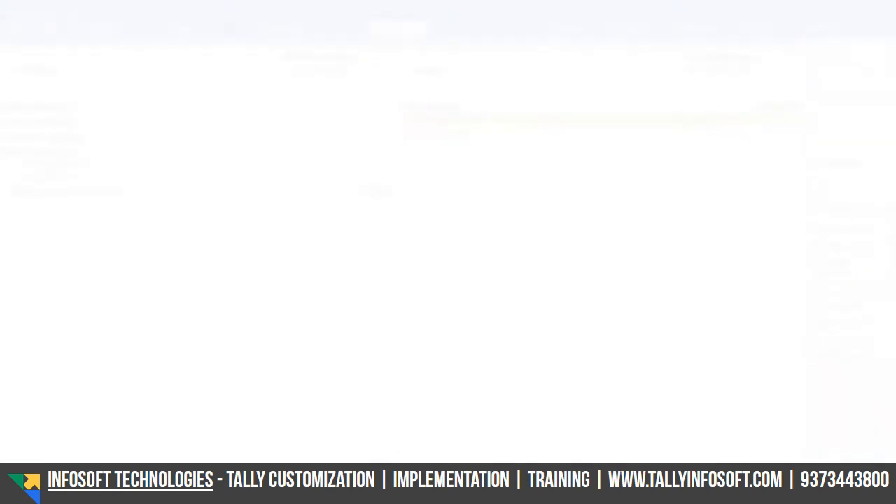